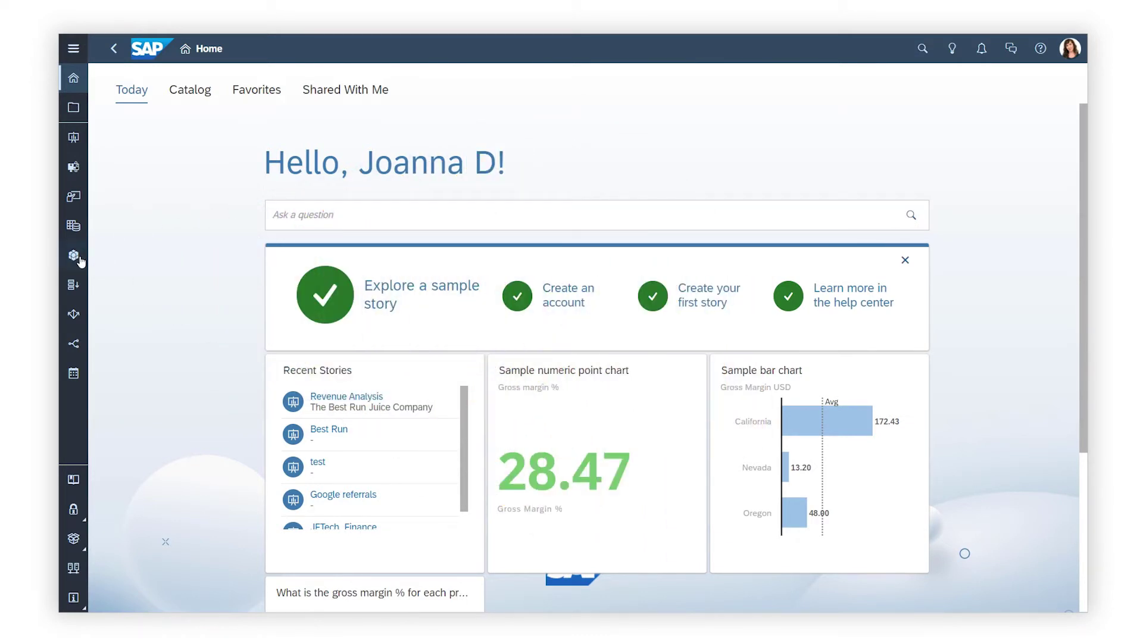
Open the Modeler start page from the left navigation bar.
{"action": "left_click", "coordinate": [75, 256]}
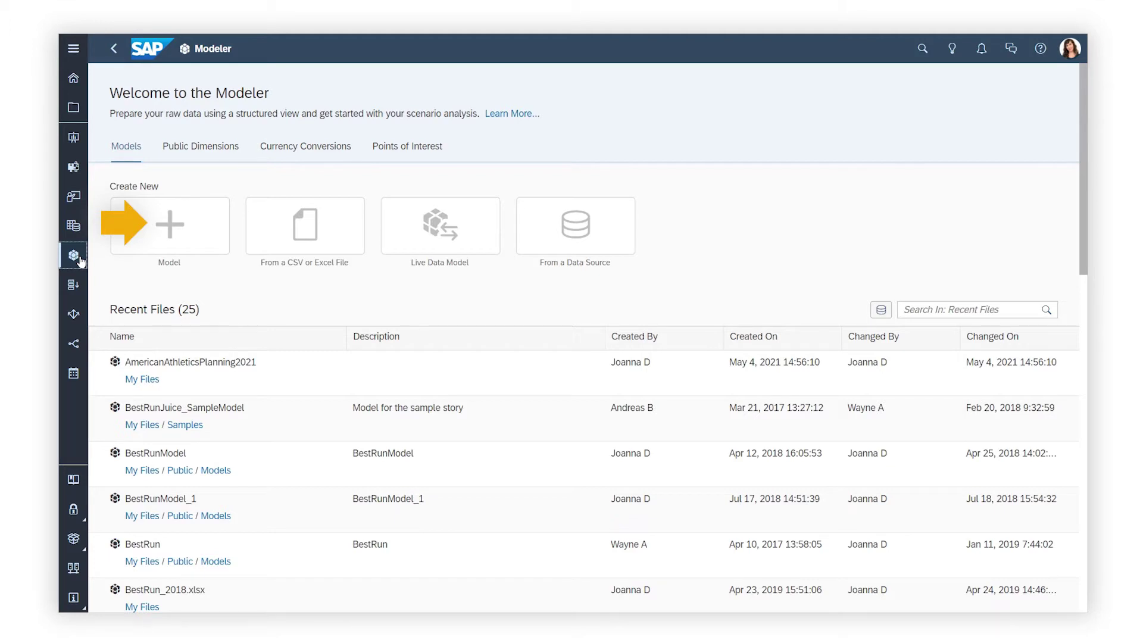
Create a new Classic Account Model and view the Version dimension's Actual member.
{"action": "left_click", "coordinate": [178, 246]}
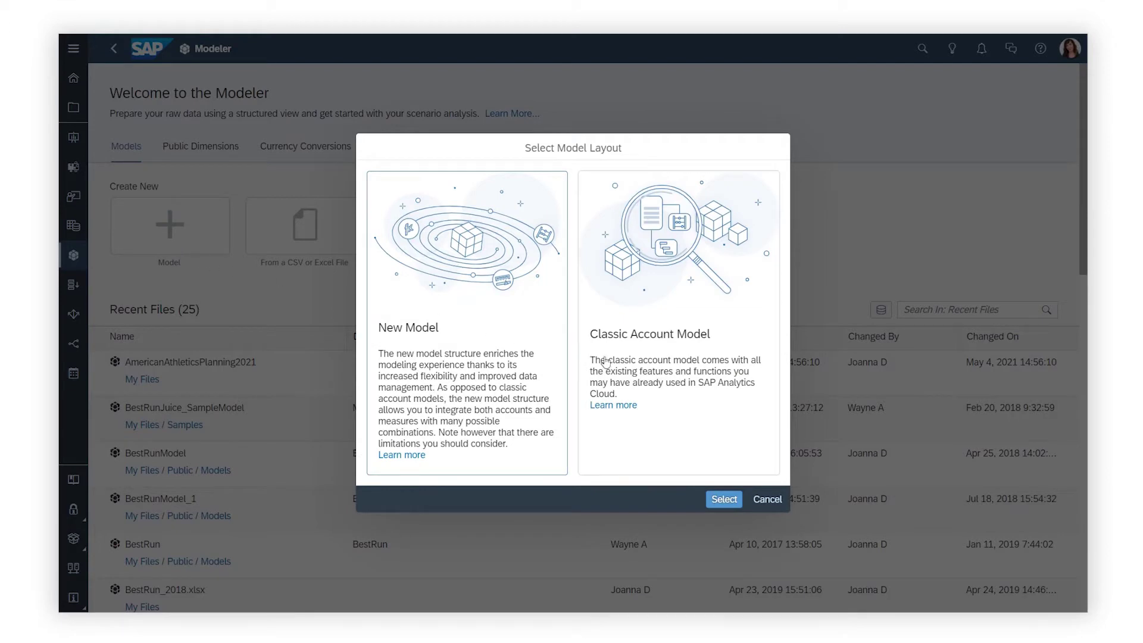
{"action": "left_click", "coordinate": [631, 390]}
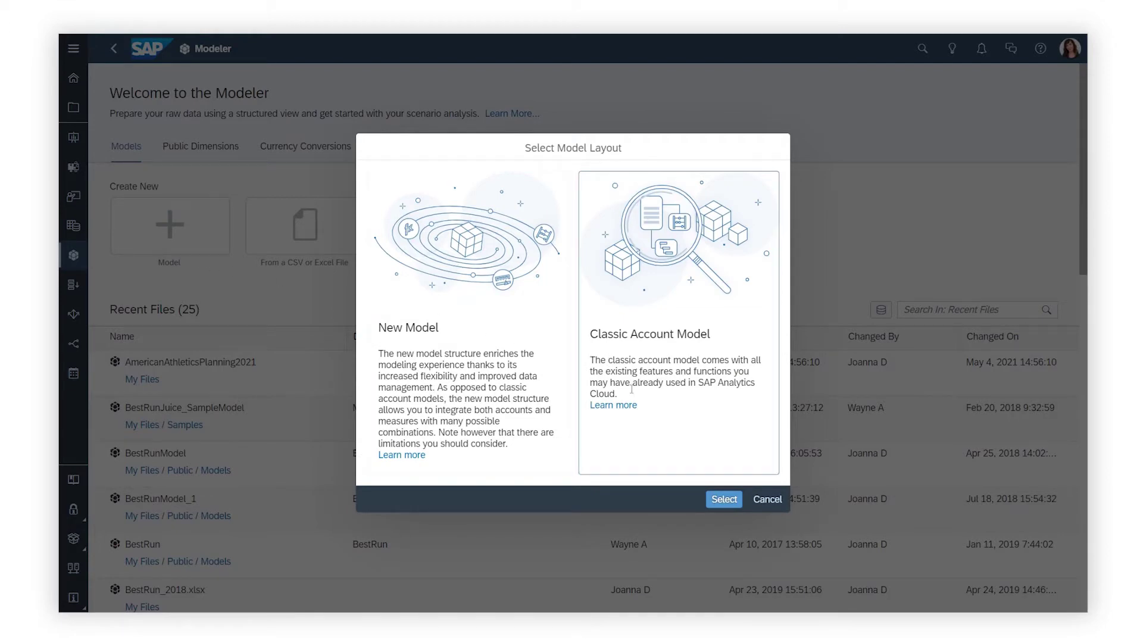
{"action": "left_click", "coordinate": [723, 500]}
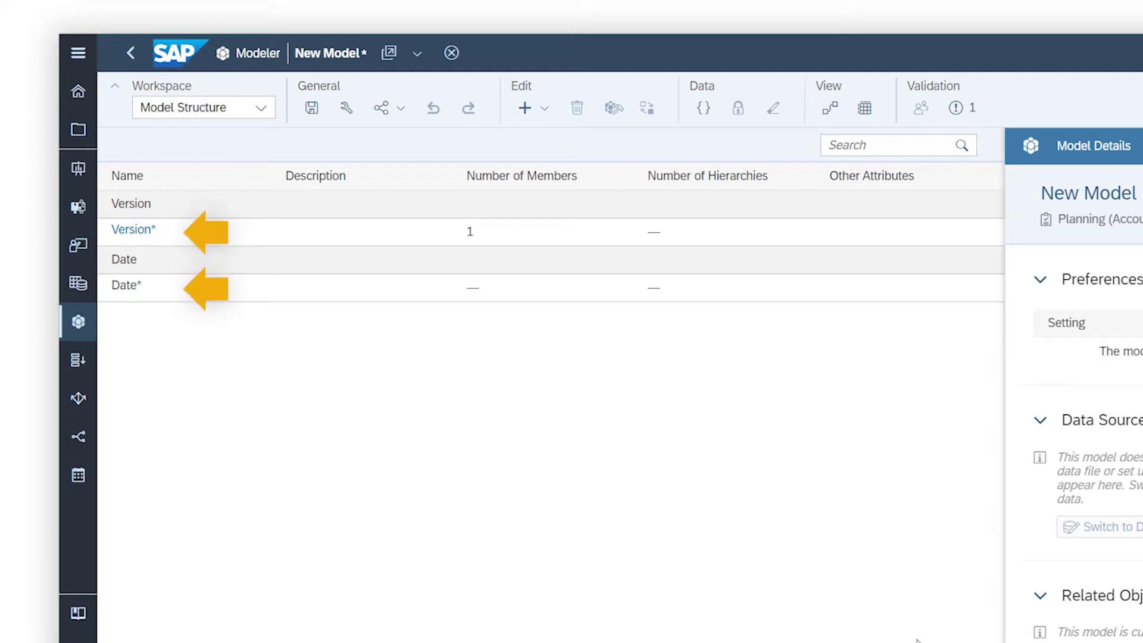
{"action": "left_click", "coordinate": [132, 235]}
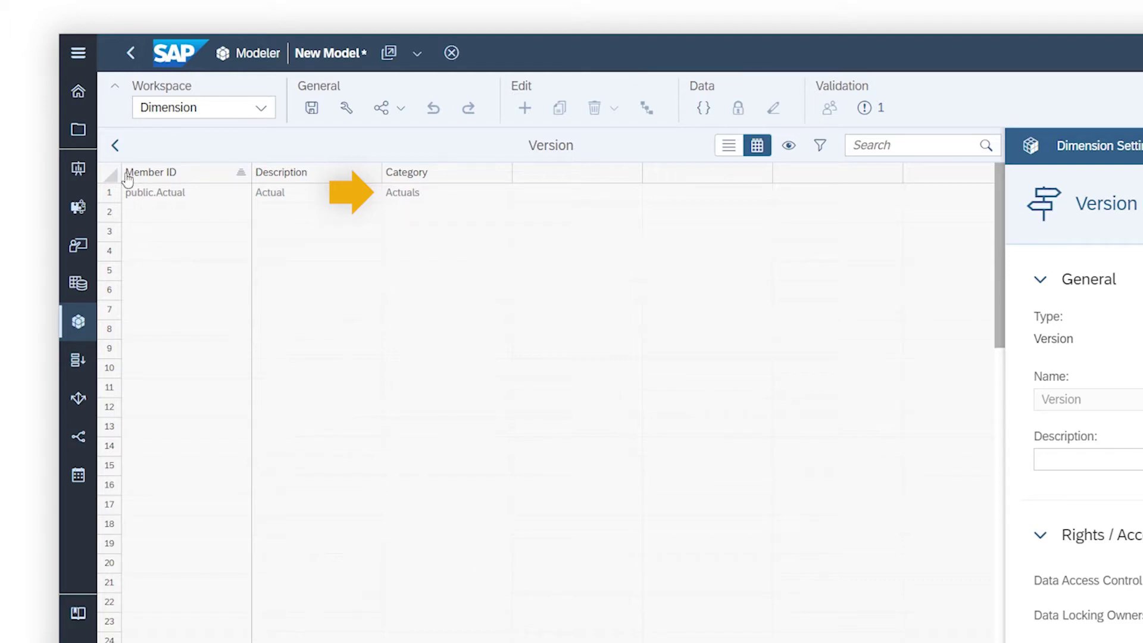
Keep Date at Month granularity with the Year-Quarter-Month hierarchy, then view model preferences.
{"action": "left_click", "coordinate": [115, 145]}
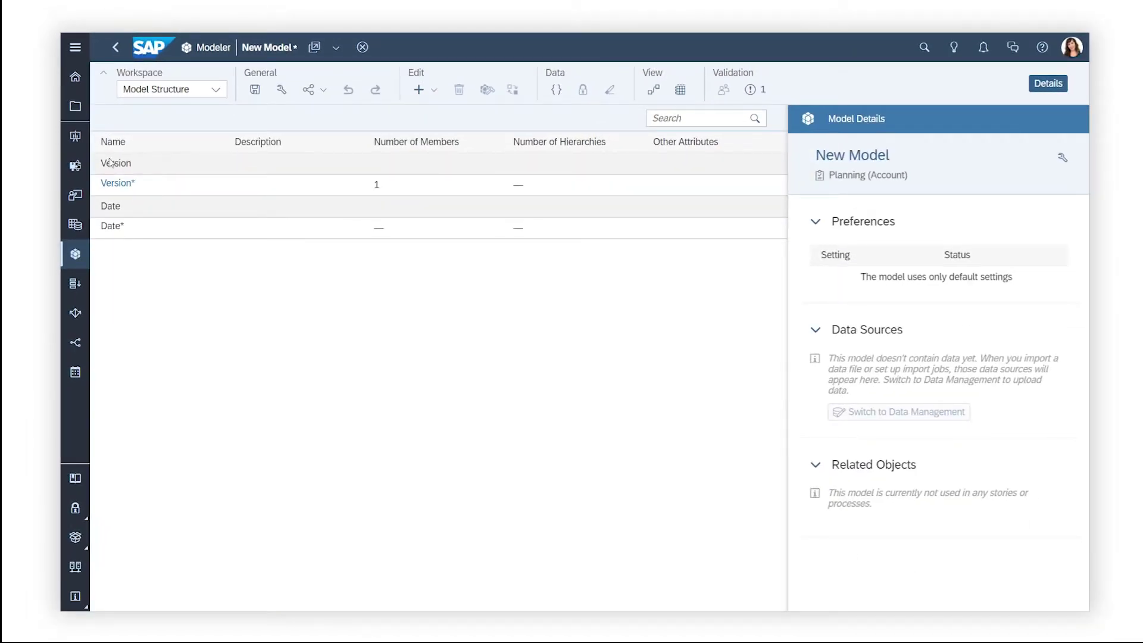
{"action": "left_click", "coordinate": [116, 229]}
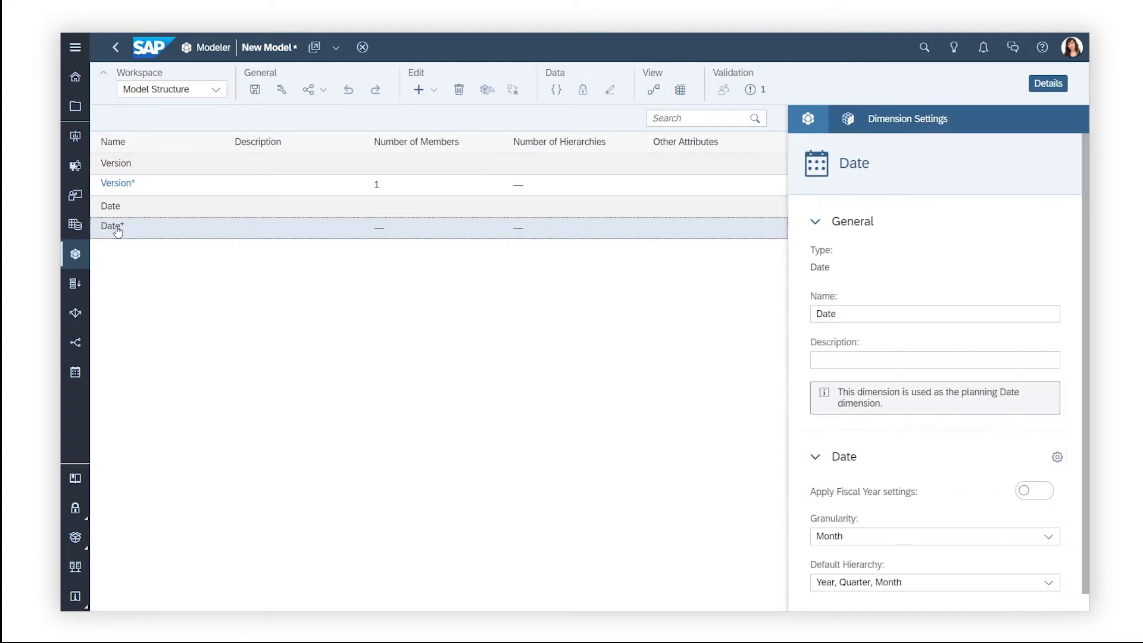
{"action": "left_click", "coordinate": [1048, 537]}
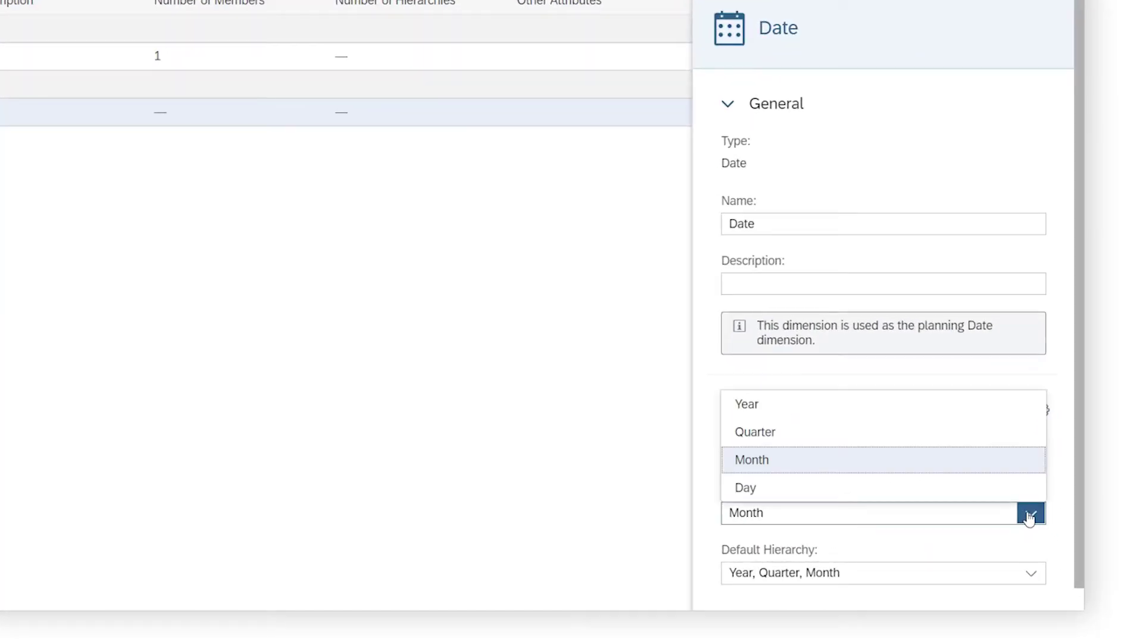
{"action": "left_click", "coordinate": [1029, 516]}
{"action": "left_click", "coordinate": [1033, 574]}
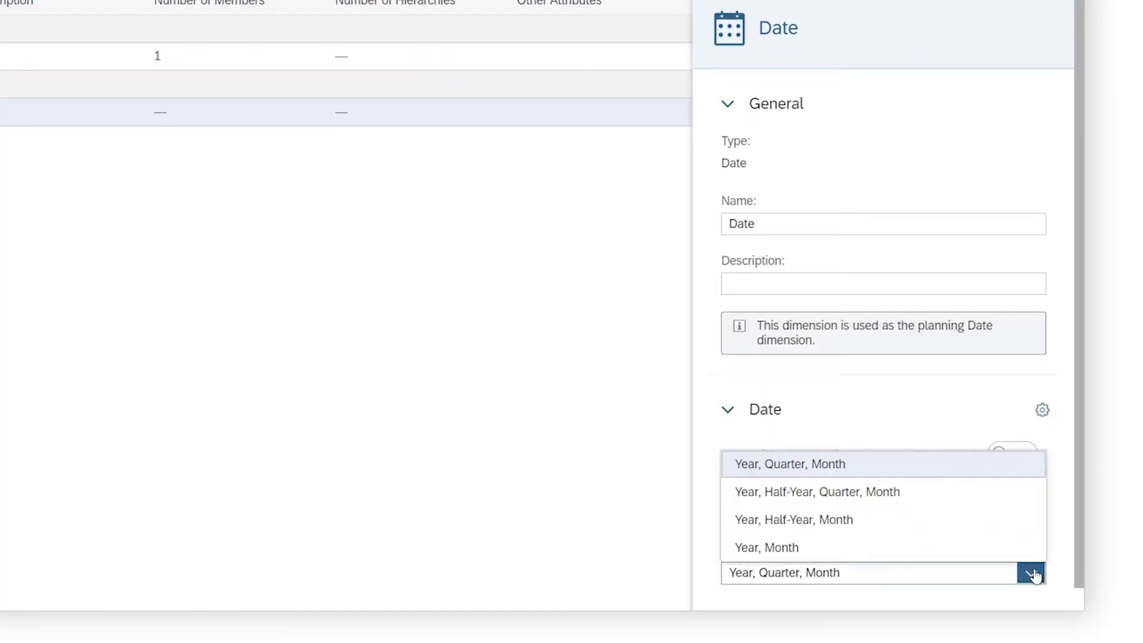
{"action": "left_click", "coordinate": [1033, 574]}
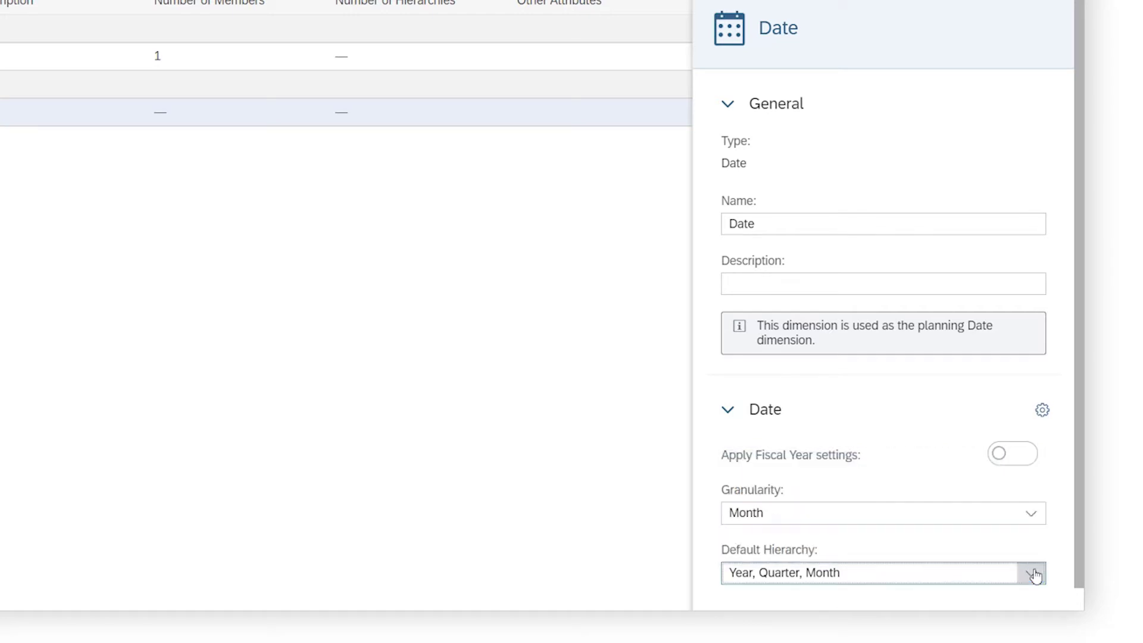
{"action": "left_click", "coordinate": [1044, 420]}
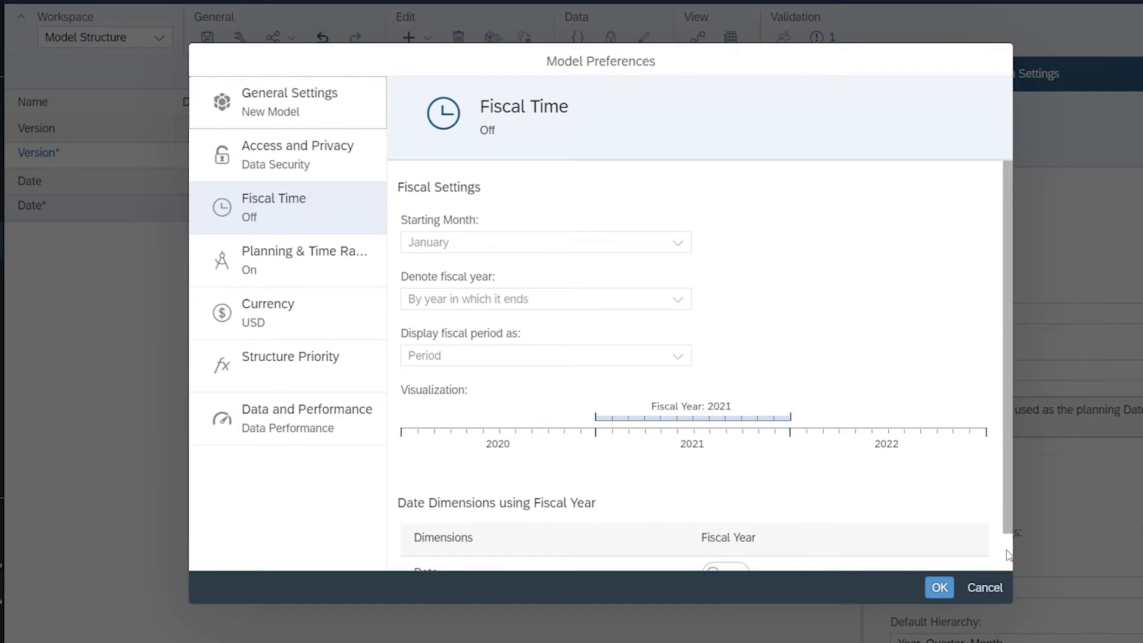
Set the planning range start to Jan 1, 2019, check currency, and apply preferences.
{"action": "scroll", "coordinate": [1005, 549], "scroll_direction": "down", "scroll_amount": 2}
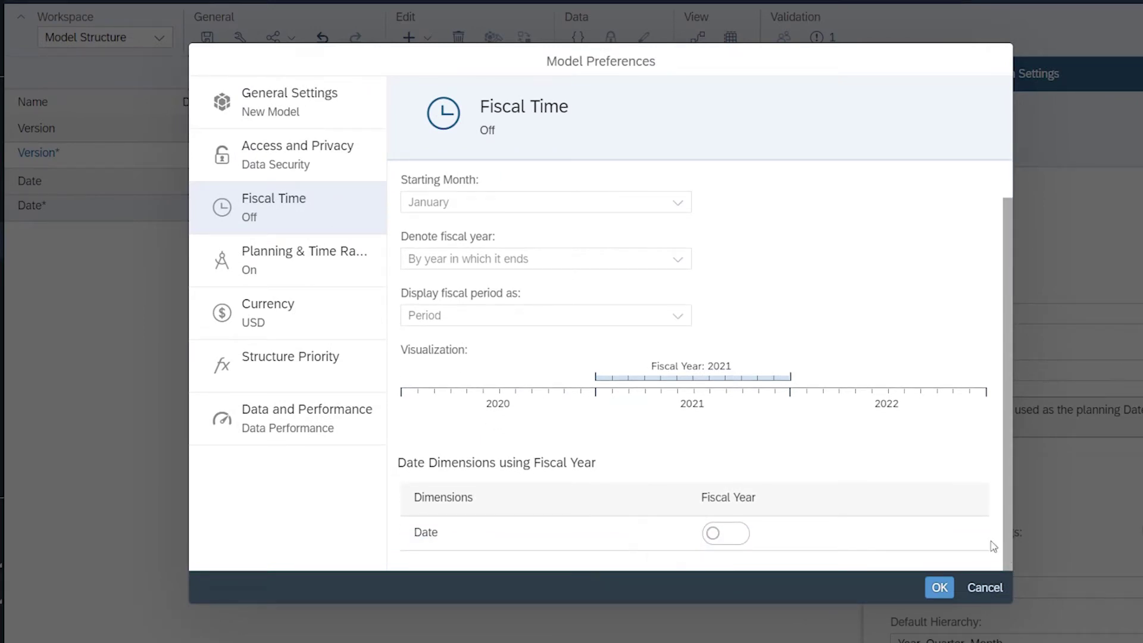
{"action": "left_click", "coordinate": [321, 277]}
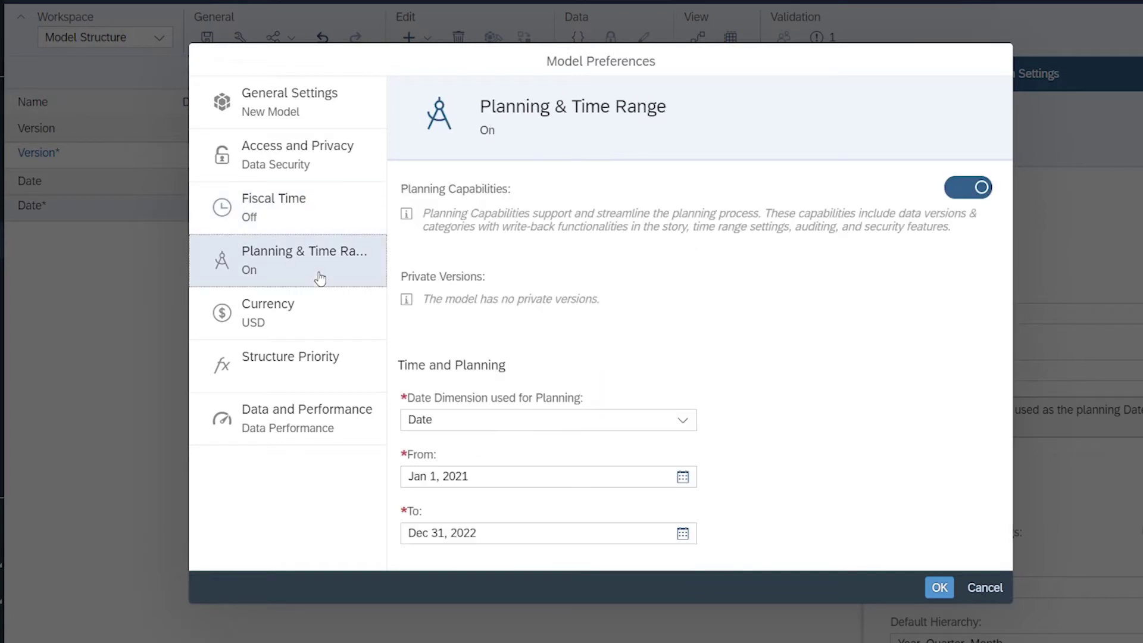
{"action": "left_click", "coordinate": [682, 476]}
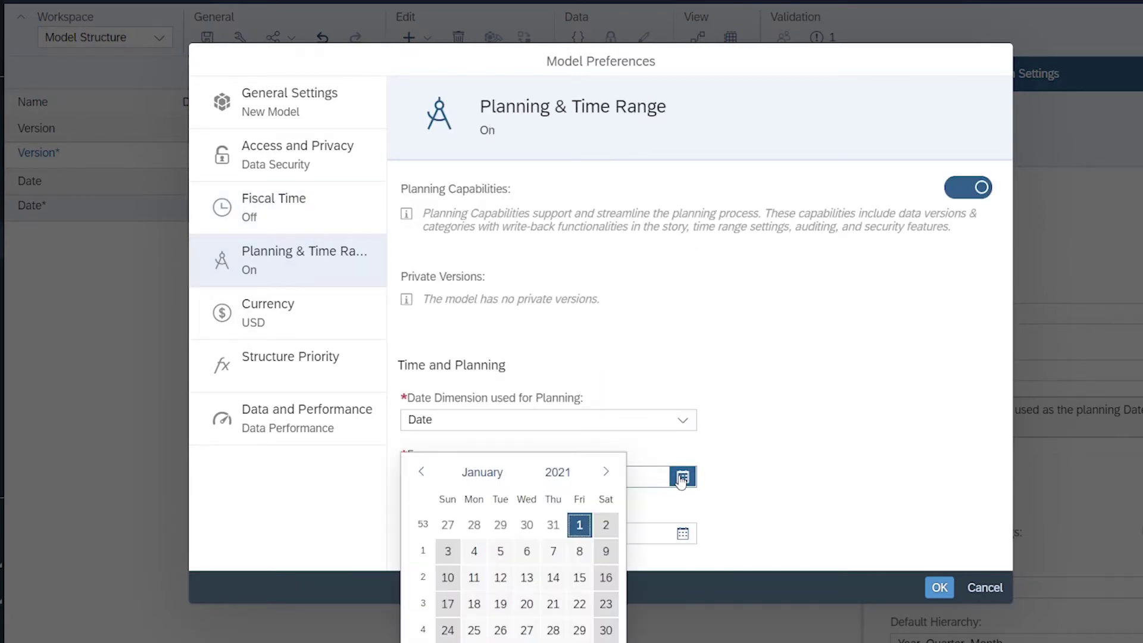
{"action": "left_click", "coordinate": [558, 472]}
{"action": "left_click", "coordinate": [431, 577]}
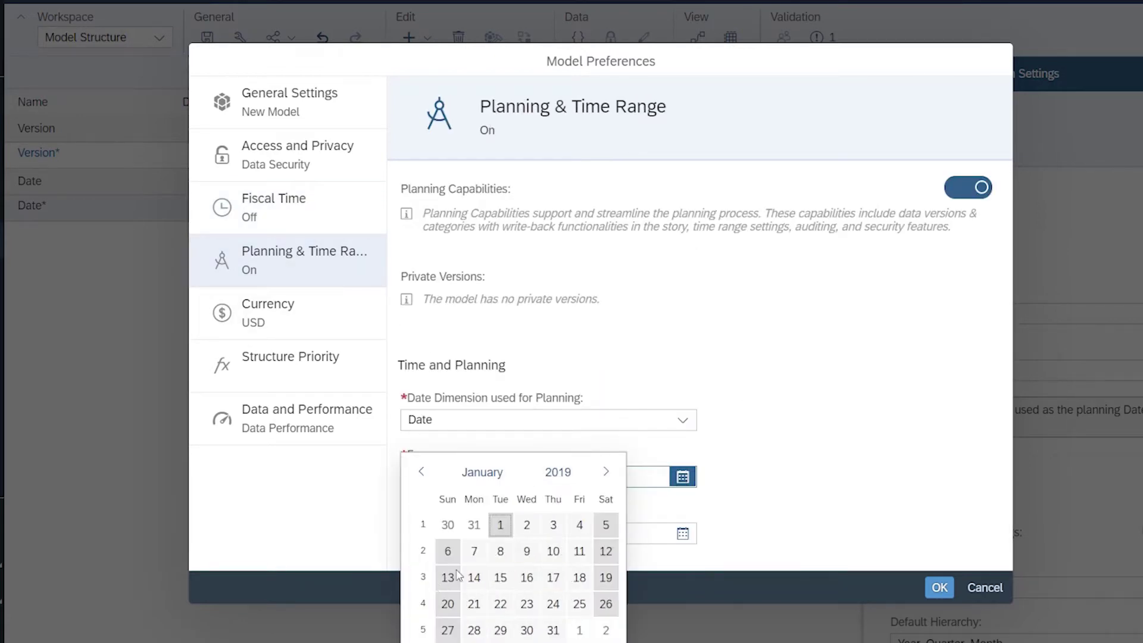
{"action": "left_click", "coordinate": [499, 525]}
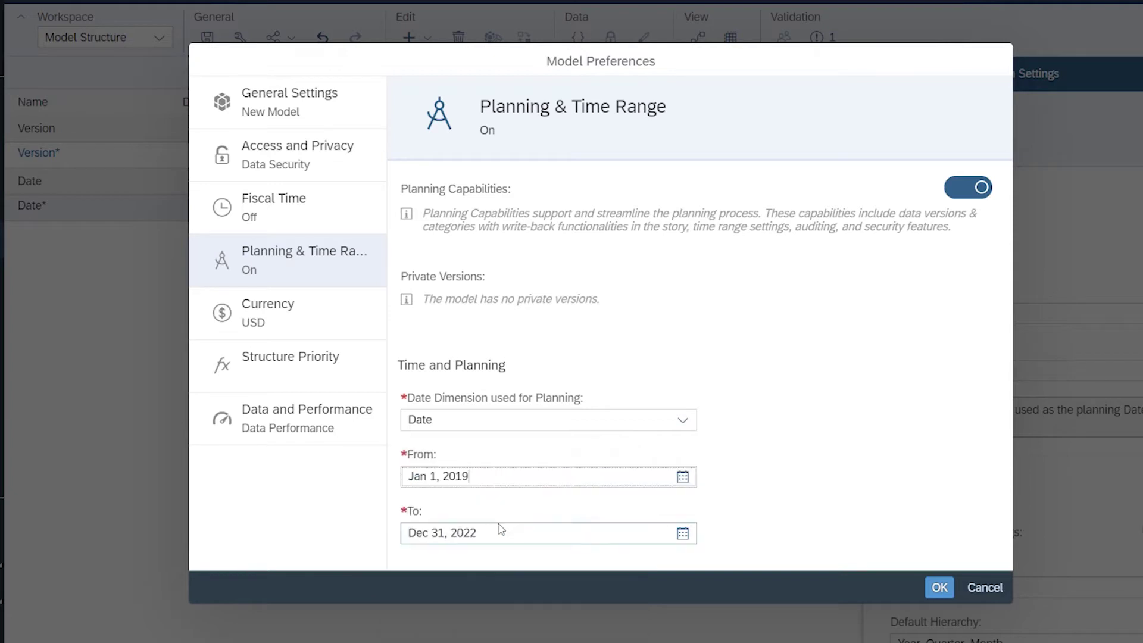
{"action": "left_click", "coordinate": [293, 336]}
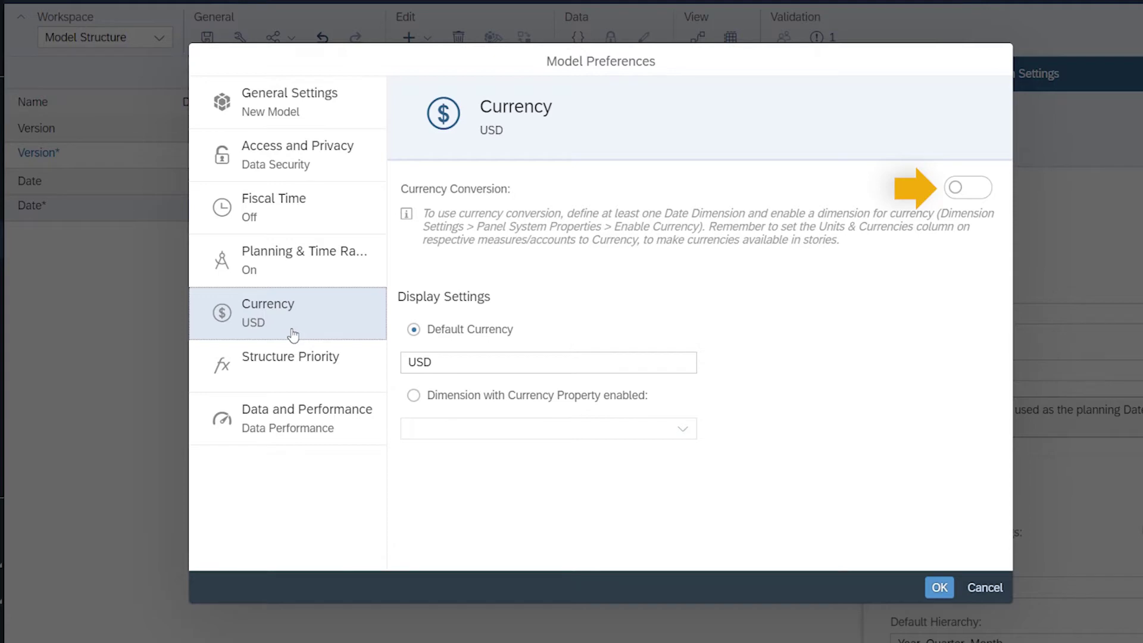
{"action": "left_click", "coordinate": [939, 587]}
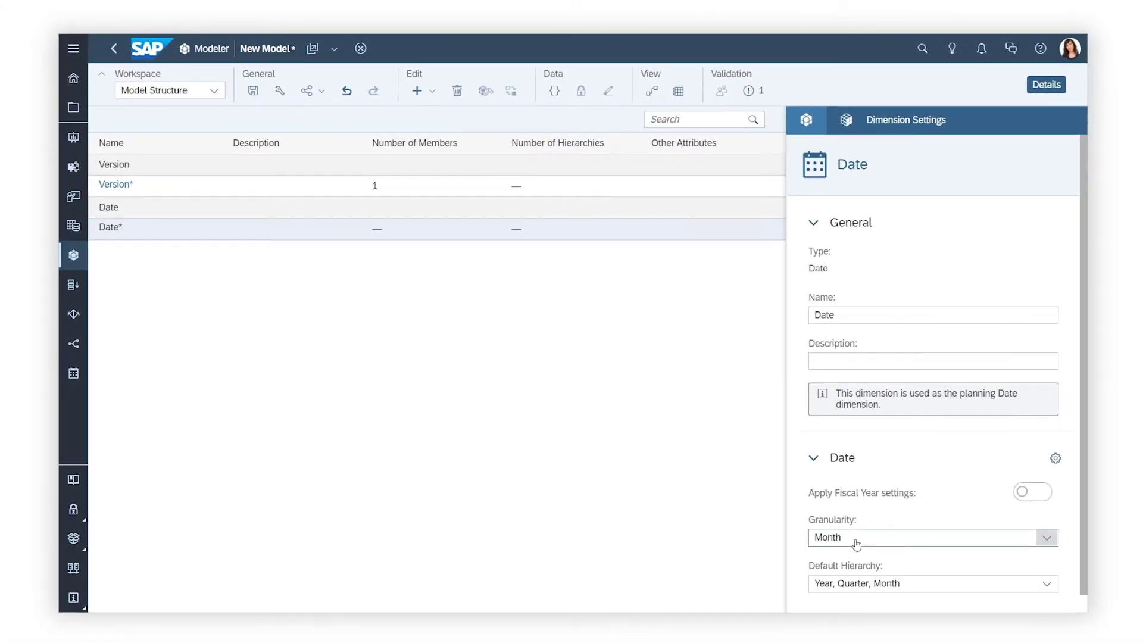
Add an Account-type dimension named Account and open its empty member list.
{"action": "left_click", "coordinate": [431, 96]}
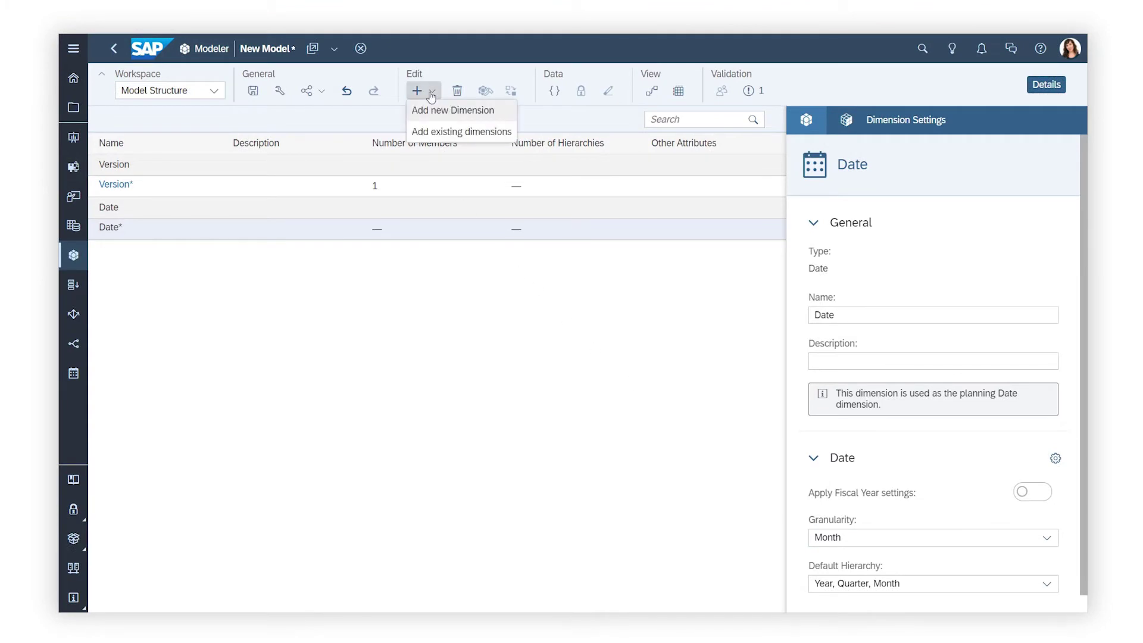
{"action": "left_click", "coordinate": [431, 108]}
{"action": "type", "text": "Account"}
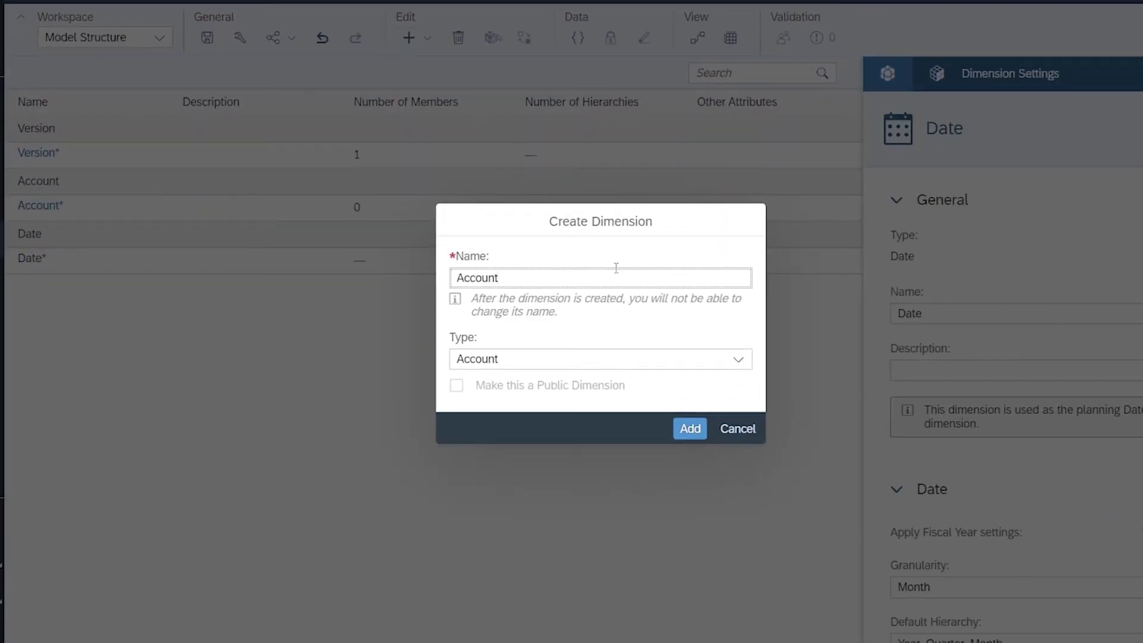
{"action": "left_click", "coordinate": [689, 428]}
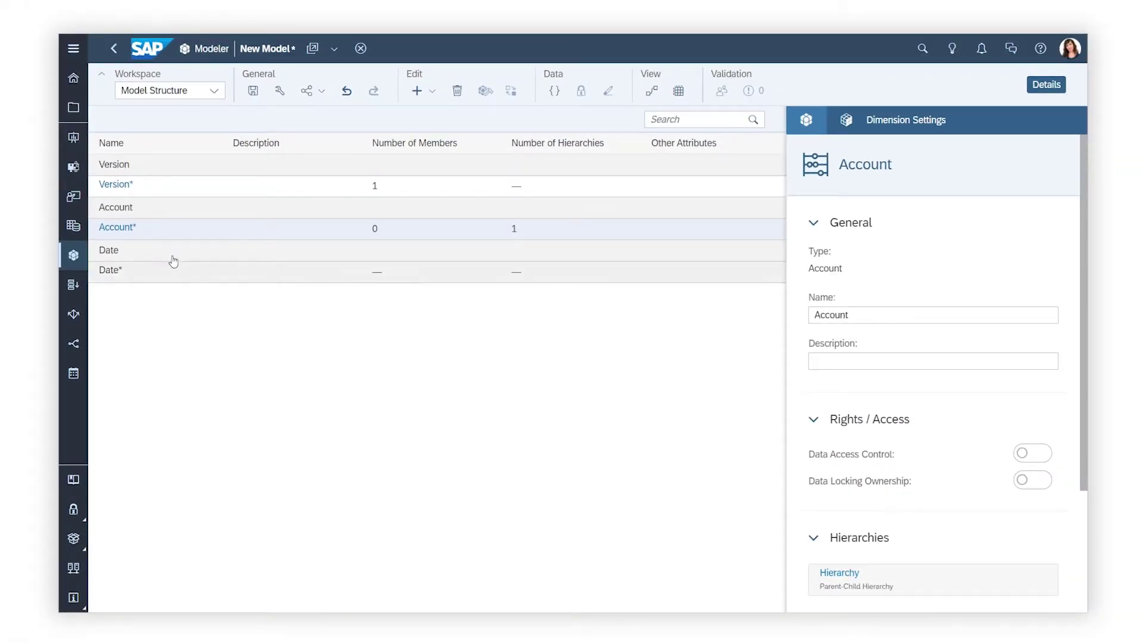
{"action": "left_click", "coordinate": [126, 230]}
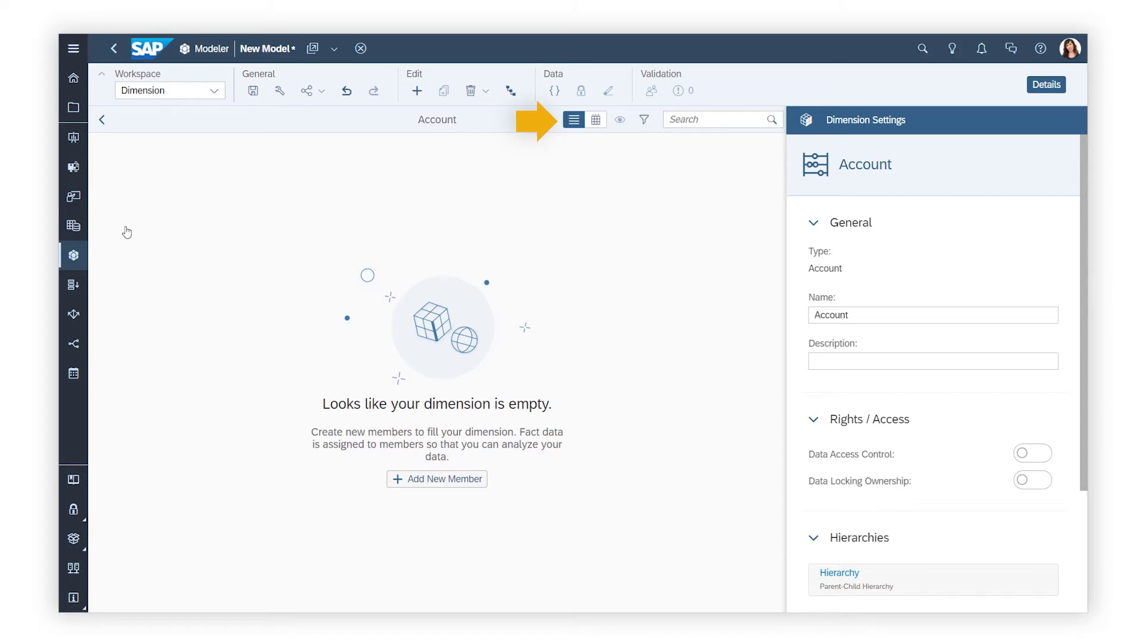
Add member H000000 with description Finance to the Account dimension.
{"action": "left_click", "coordinate": [423, 479]}
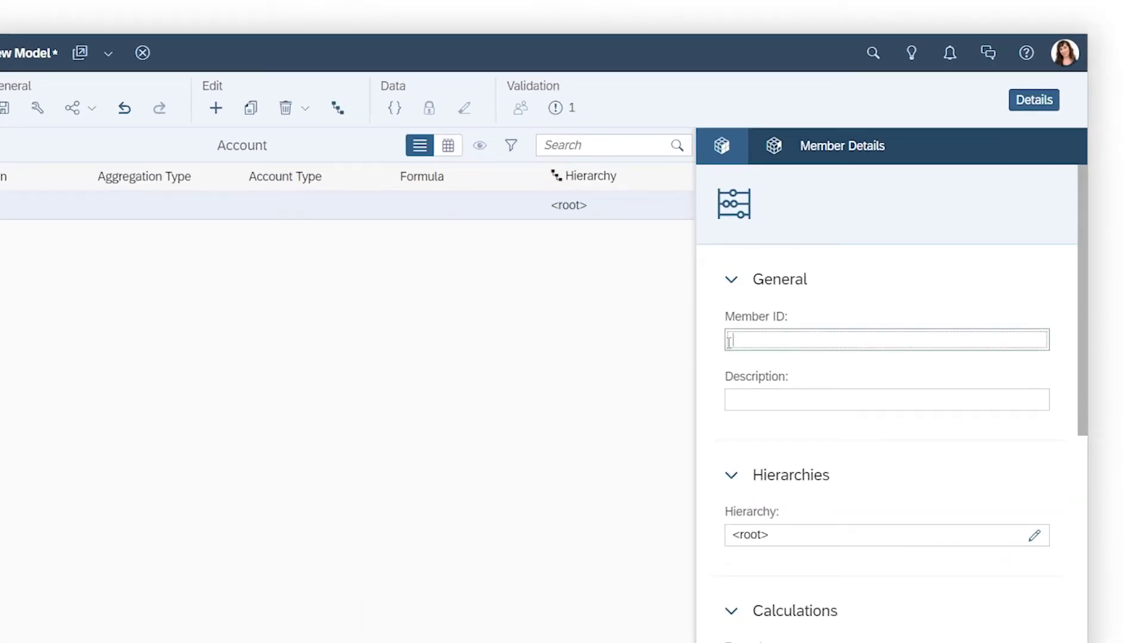
{"action": "type", "text": "H000000"}
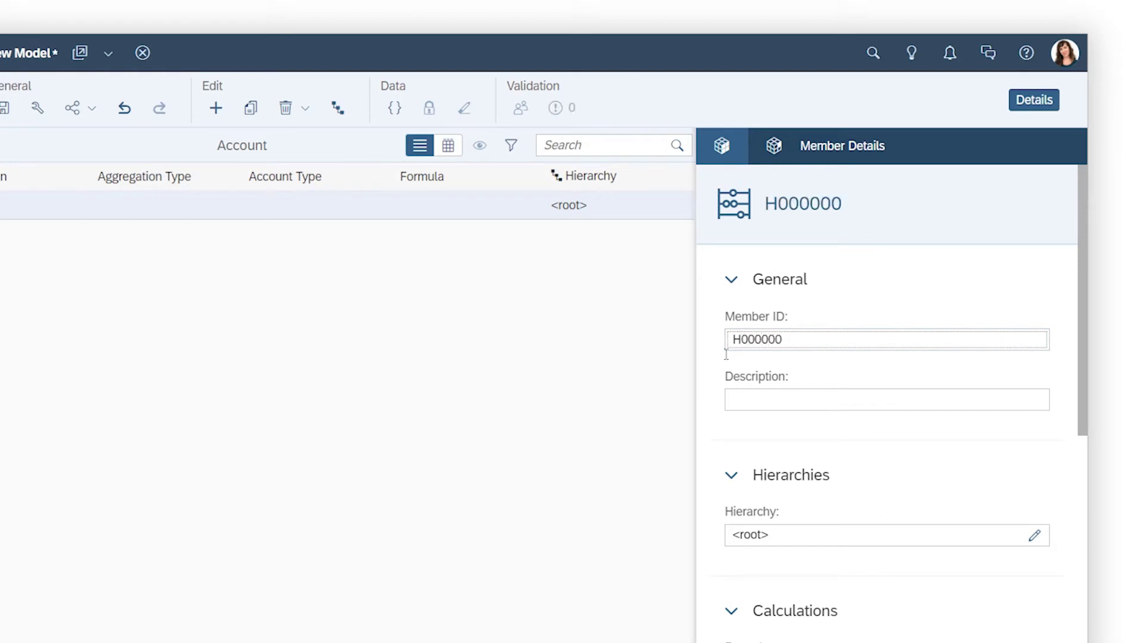
{"action": "key", "text": "Tab"}
{"action": "type", "text": "Finance"}
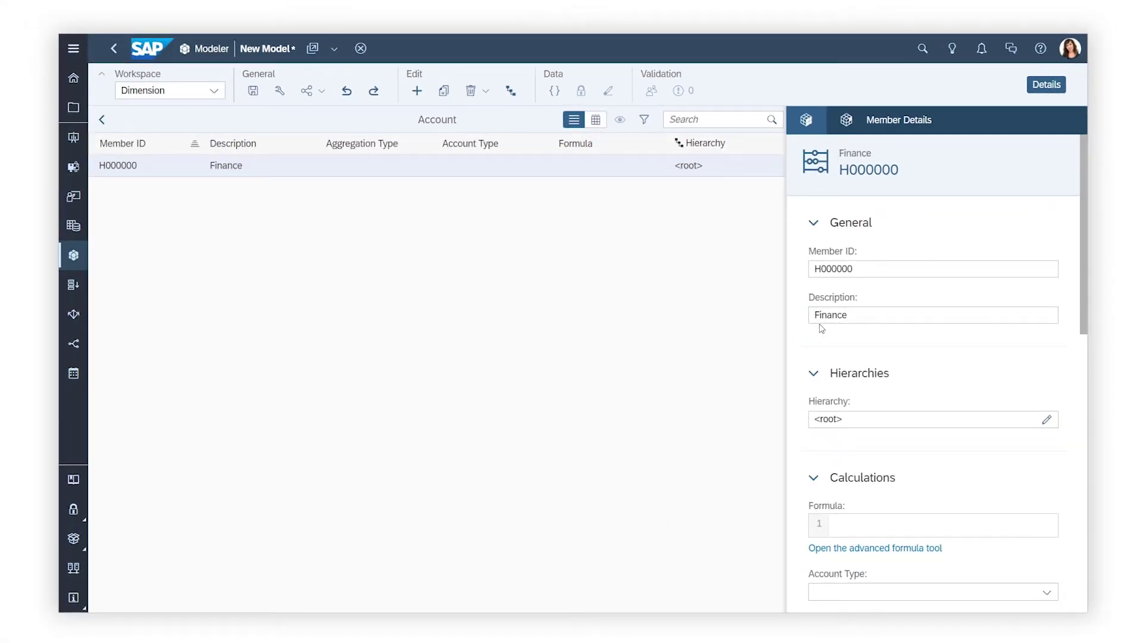
Paste the full account list into the Account dimension's grid view.
{"action": "left_click", "coordinate": [1041, 87]}
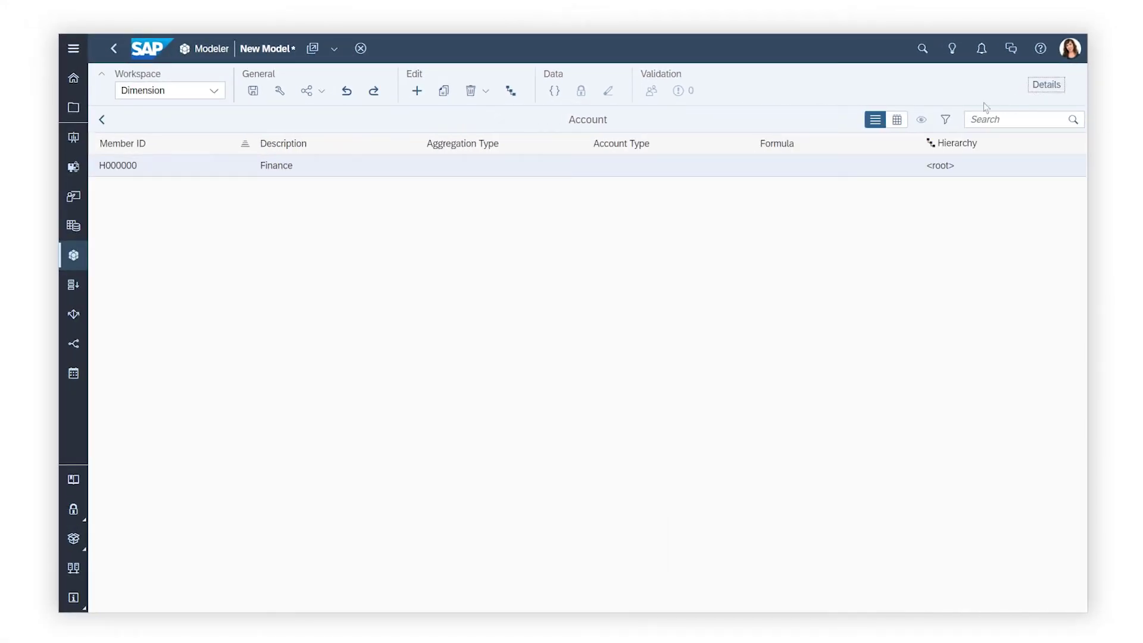
{"action": "left_click", "coordinate": [896, 119]}
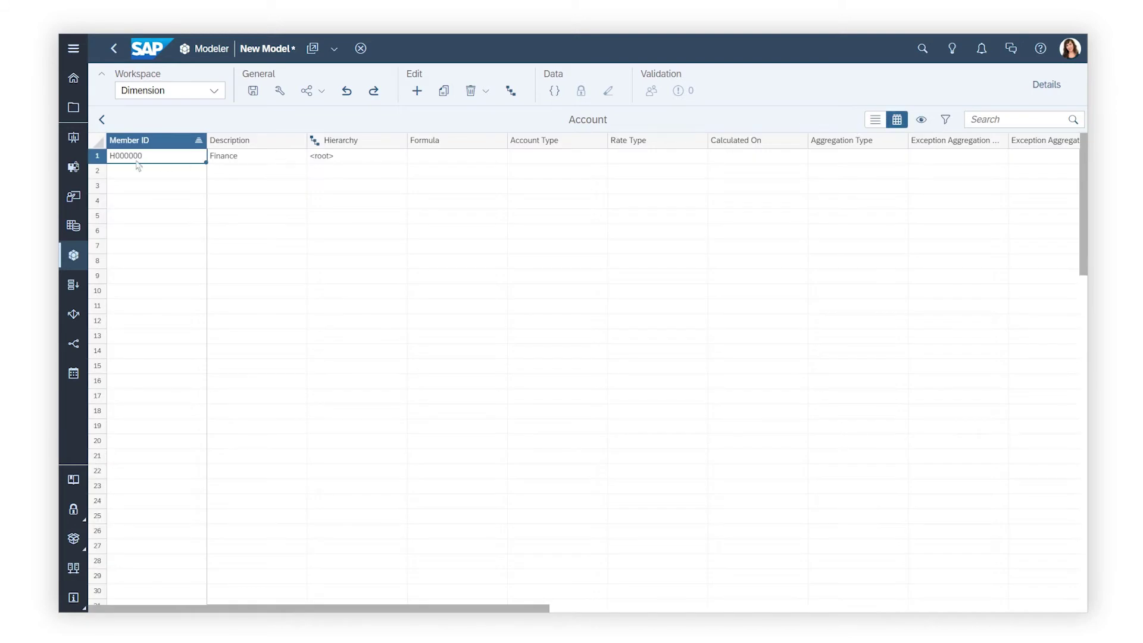
{"action": "key", "text": "ctrl+v"}
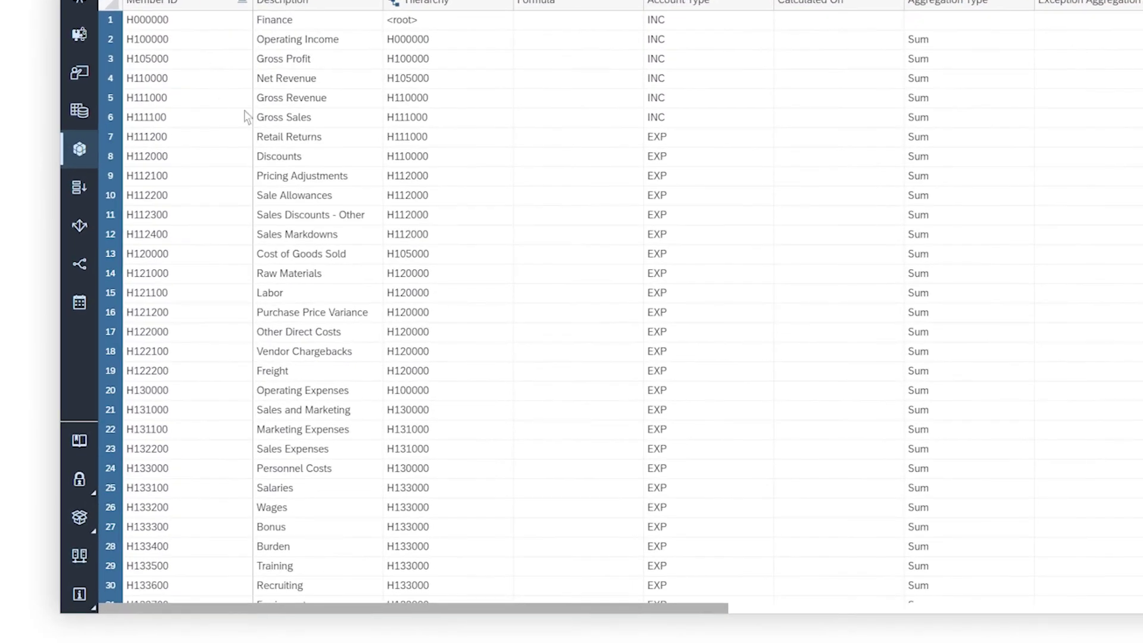
Open the Gross Margin % formula [H105000]/[H110000] for editing.
{"action": "scroll", "coordinate": [554, 423], "scroll_direction": "down", "scroll_amount": 3}
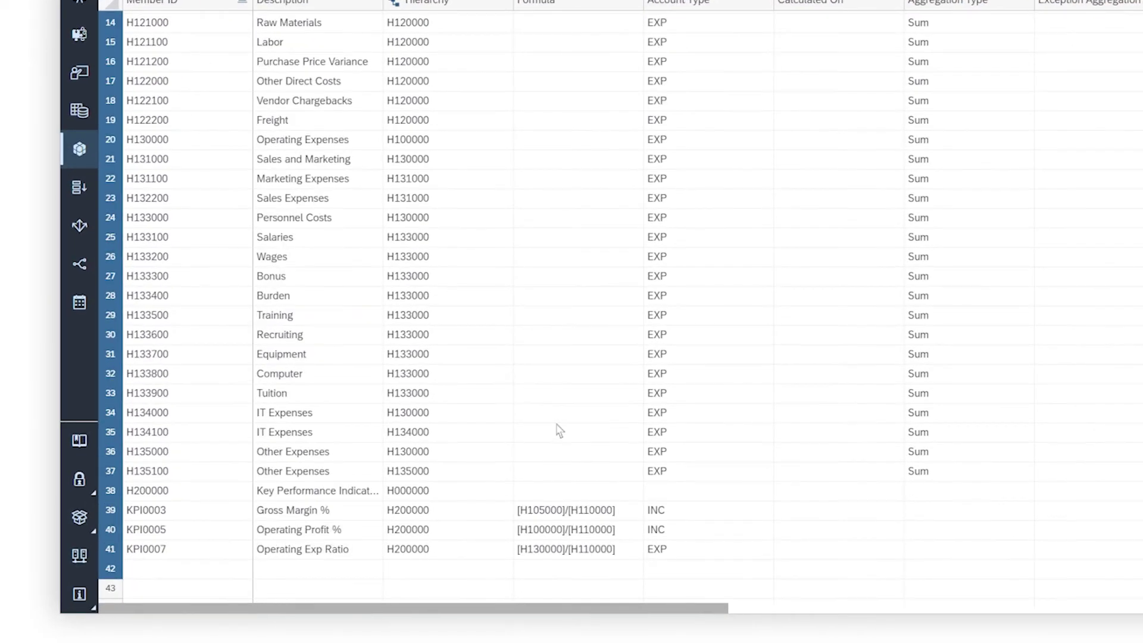
{"action": "left_click", "coordinate": [586, 513]}
{"action": "left_click", "coordinate": [654, 512]}
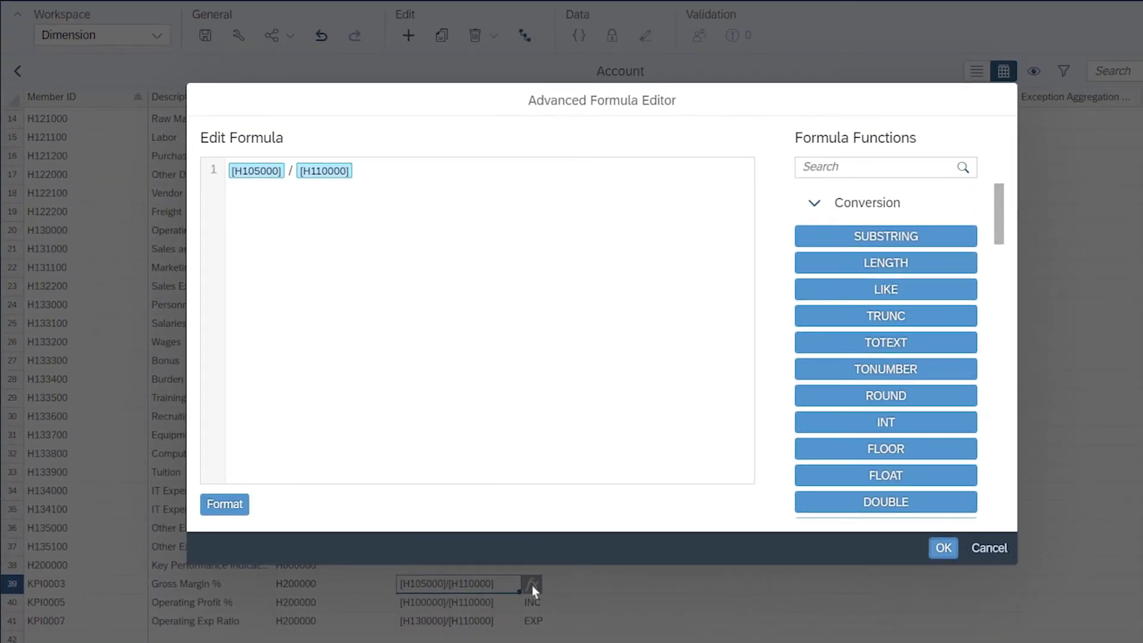
Cancel the formula editor and review H000000's INC account type and aggregation.
{"action": "left_click", "coordinate": [989, 548]}
{"action": "left_click", "coordinate": [616, 200]}
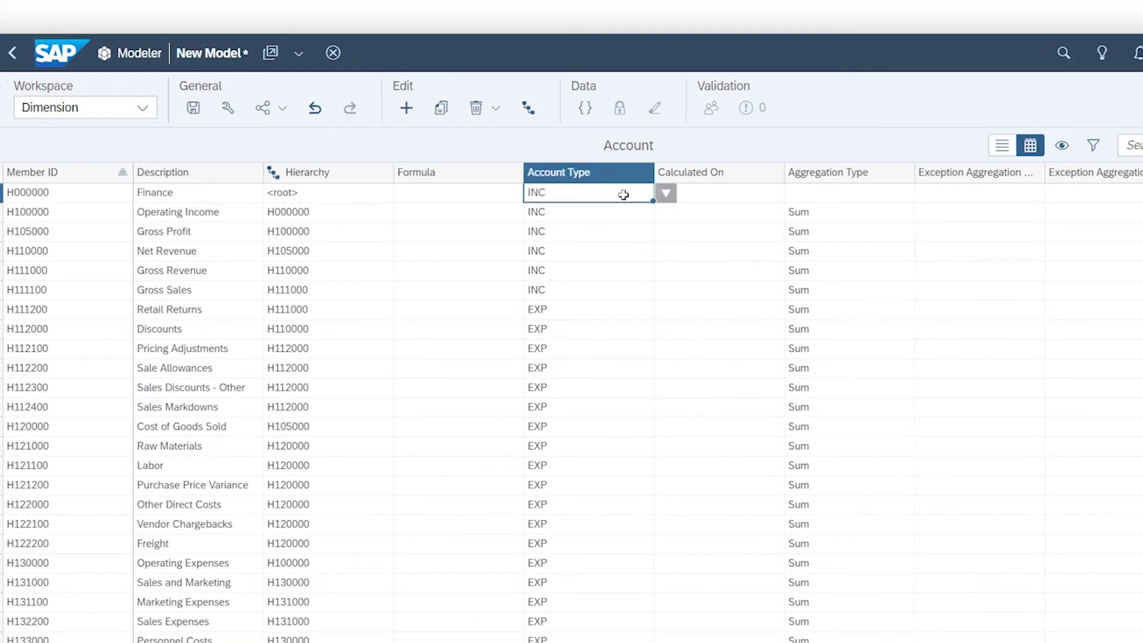
{"action": "left_click", "coordinate": [664, 199]}
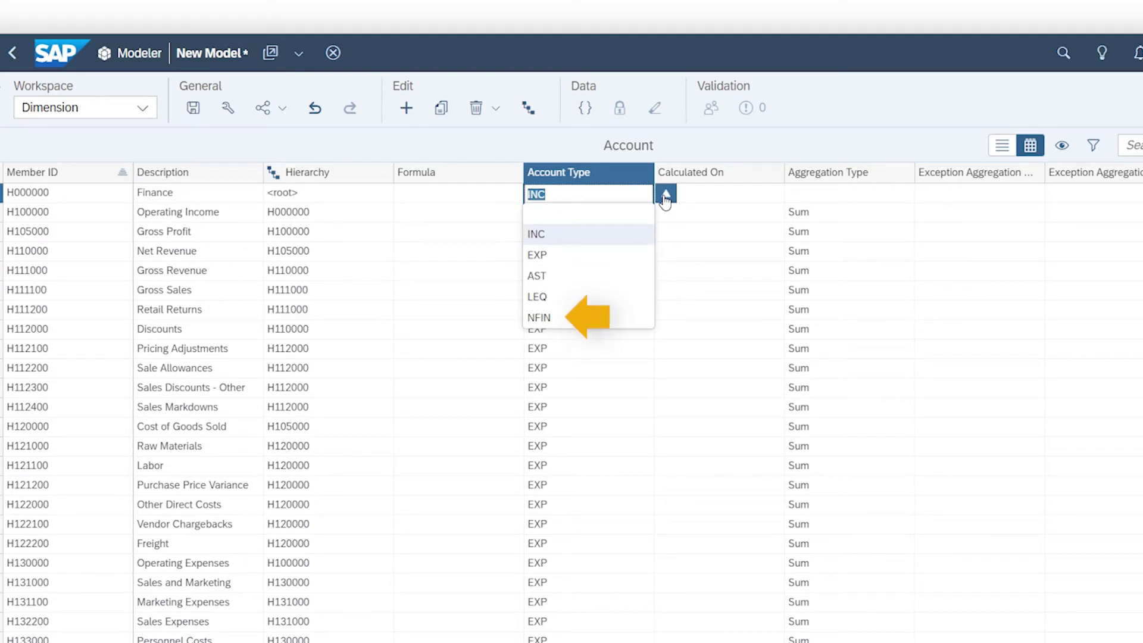
{"action": "left_click", "coordinate": [665, 196]}
{"action": "left_click", "coordinate": [911, 194]}
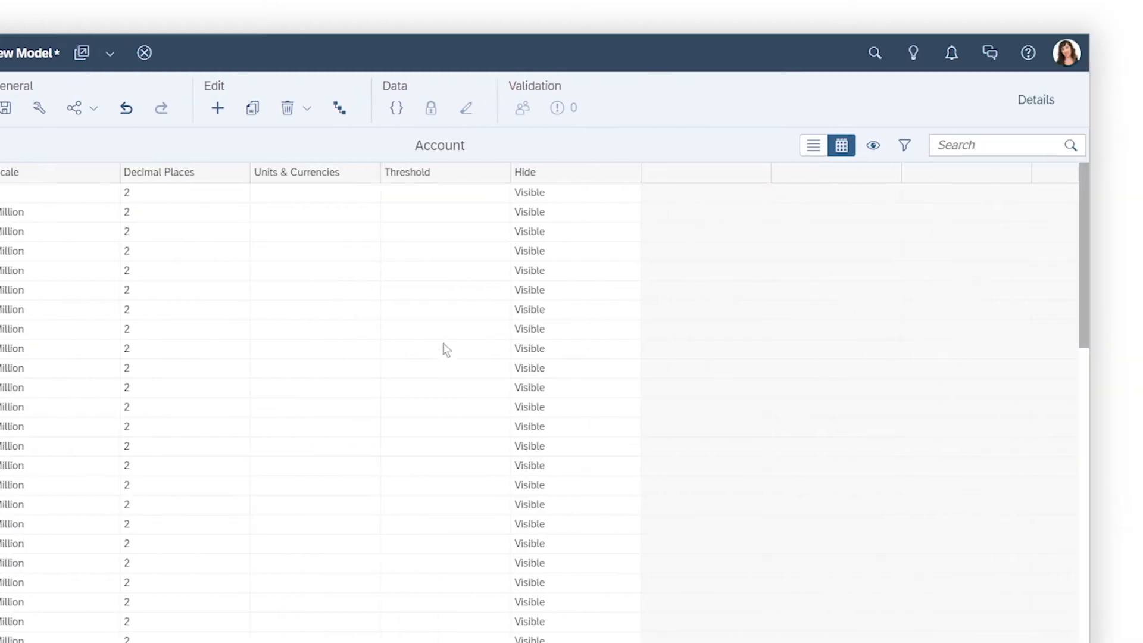
Inspect threshold setup for account H112100 without adding a threshold.
{"action": "left_click", "coordinate": [423, 355]}
{"action": "left_click", "coordinate": [515, 355]}
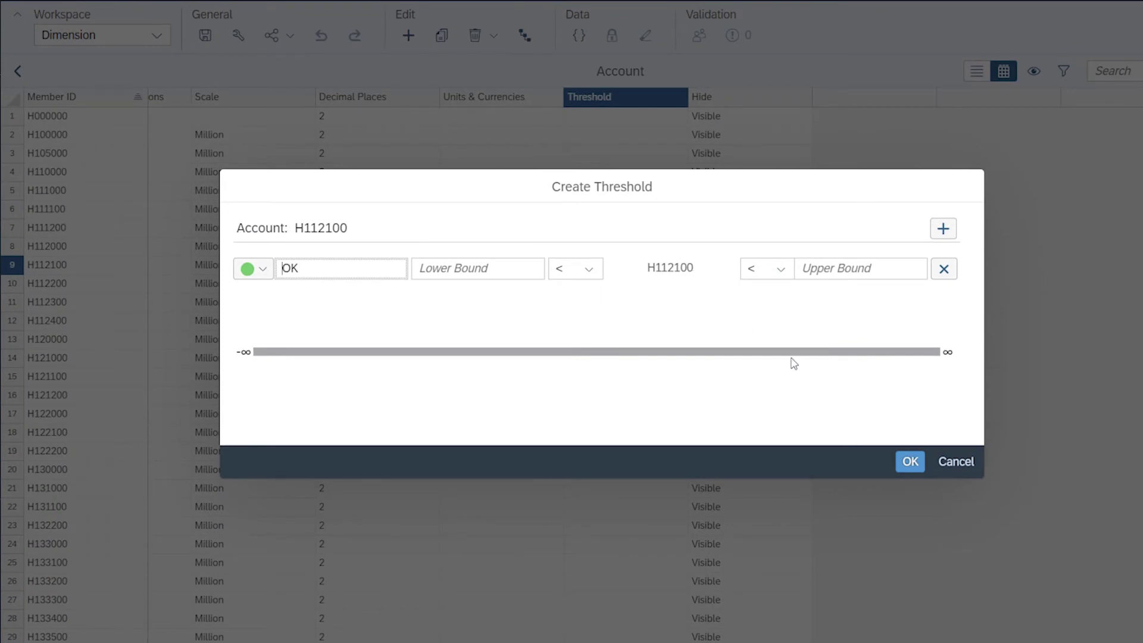
{"action": "left_click", "coordinate": [946, 462]}
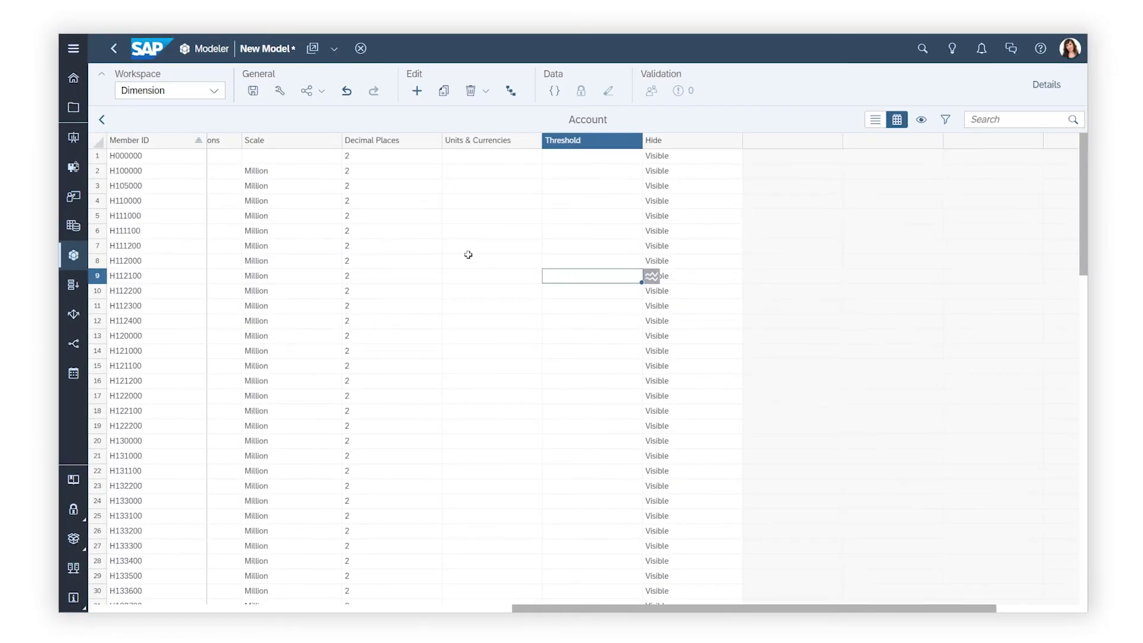
Add an Organization-type dimension named Region to the model.
{"action": "left_click", "coordinate": [102, 121]}
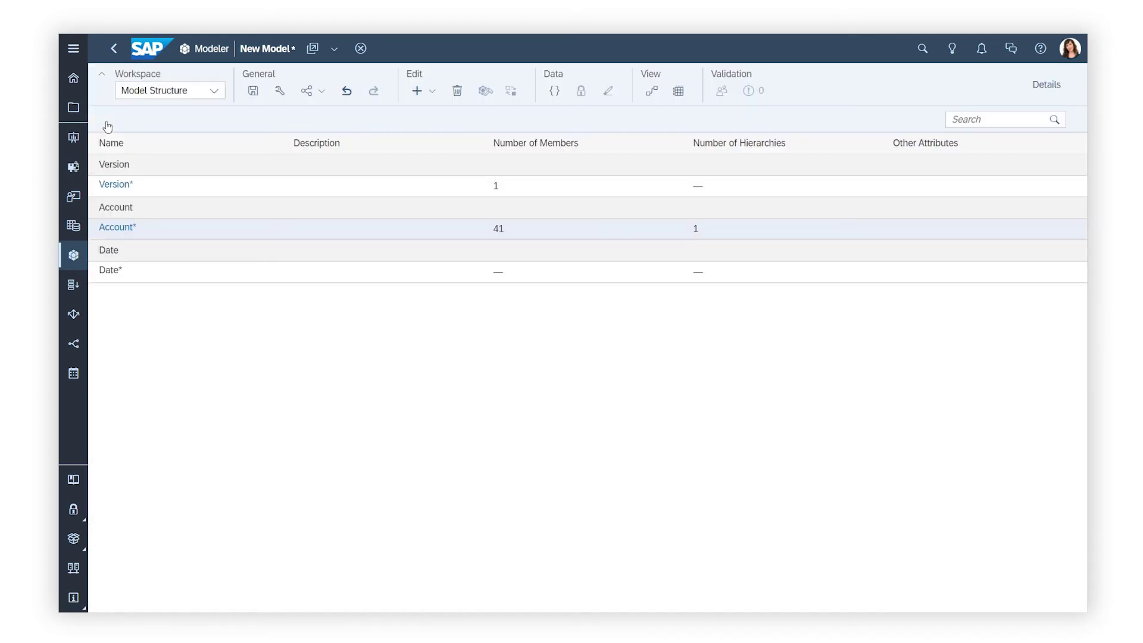
{"action": "left_click", "coordinate": [416, 90]}
{"action": "left_click", "coordinate": [425, 113]}
{"action": "type", "text": "Region"}
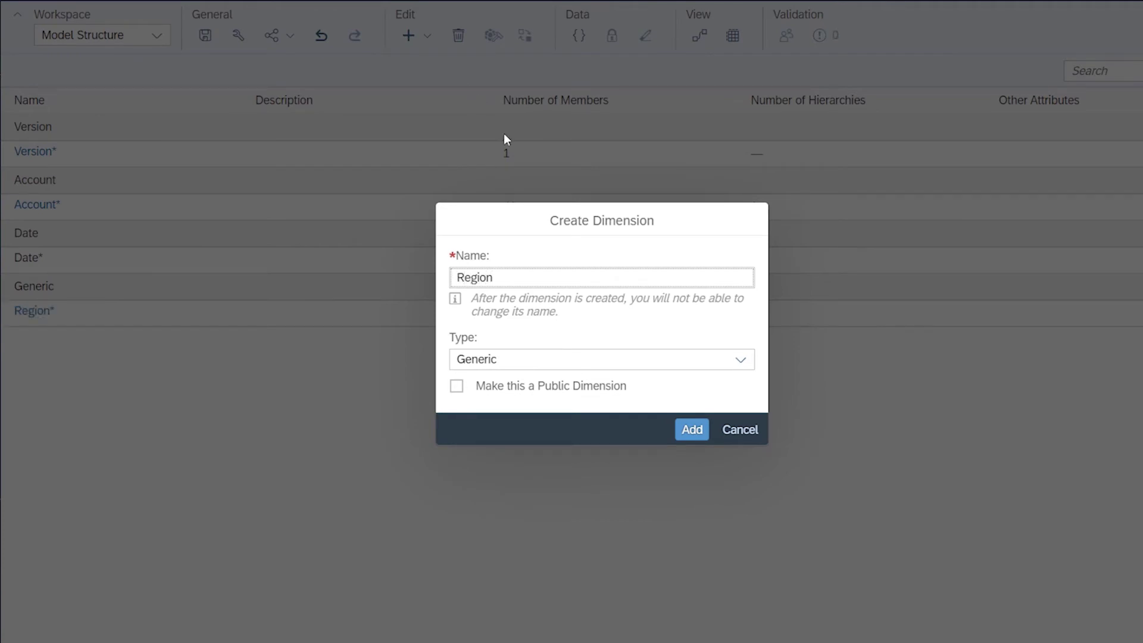
{"action": "left_click", "coordinate": [739, 358]}
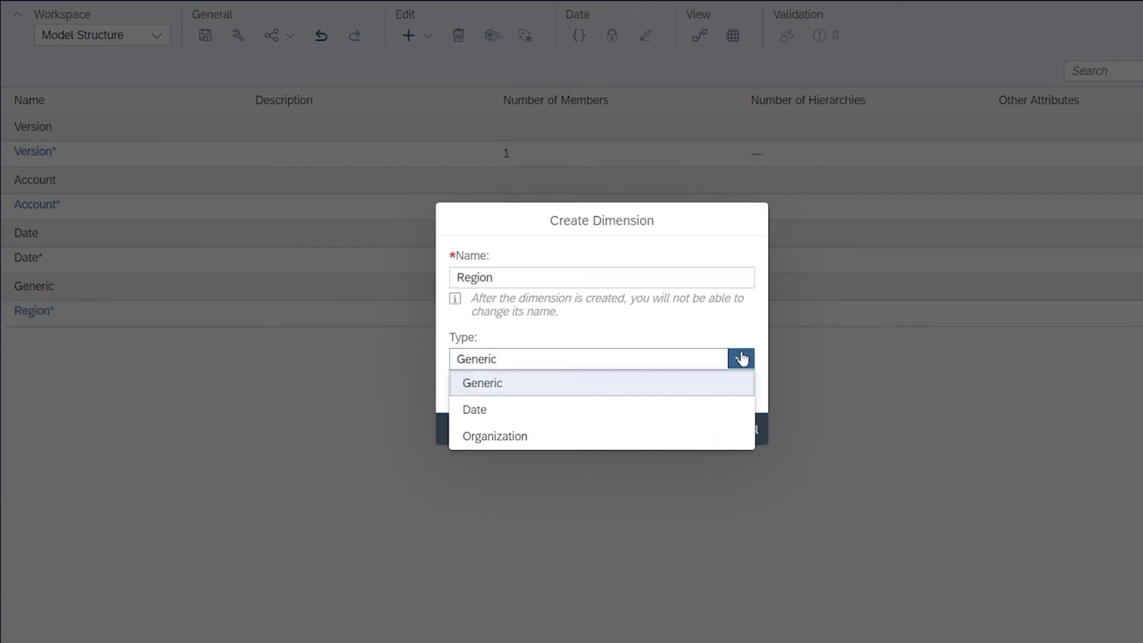
{"action": "left_click", "coordinate": [510, 438]}
{"action": "left_click", "coordinate": [690, 429]}
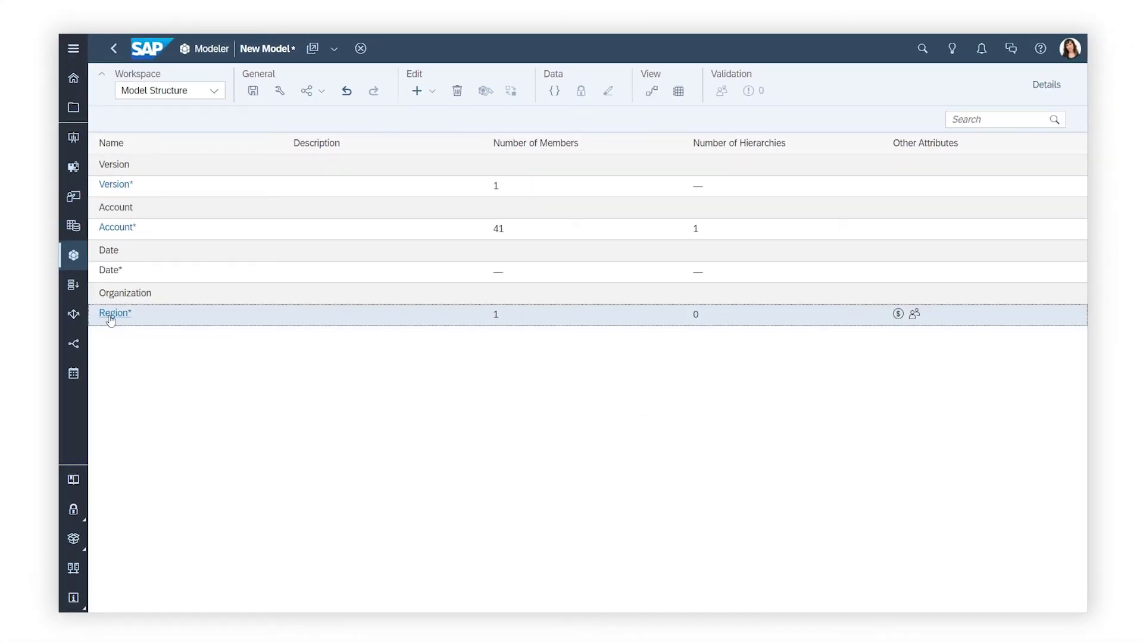
Paste the region members and descriptions into the Region grid.
{"action": "left_click", "coordinate": [110, 314]}
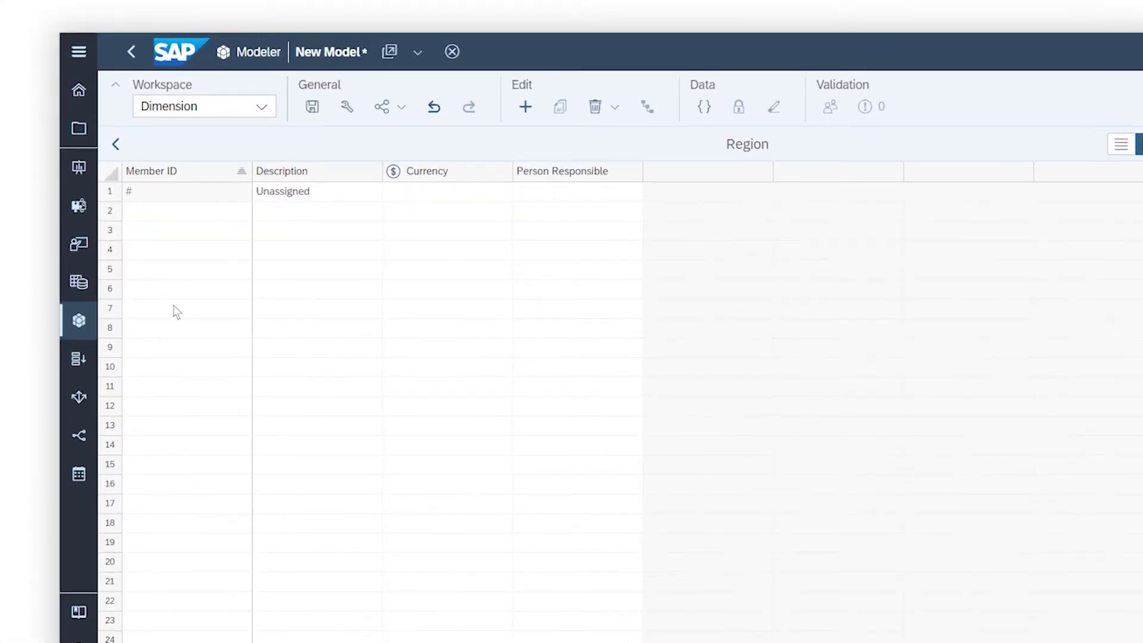
{"action": "left_click", "coordinate": [222, 214]}
{"action": "type", "text": "HALL_COMPANY\tUnited States HREG0001\tEast US HREG0003\tWest US HREG0004\tOverseas REG0001\tNortheast REG0002\tSoutheast REG0003\tAsia Pacific REG0004\tPacific REG0005\tMidwest REG0006\tEMEA"}
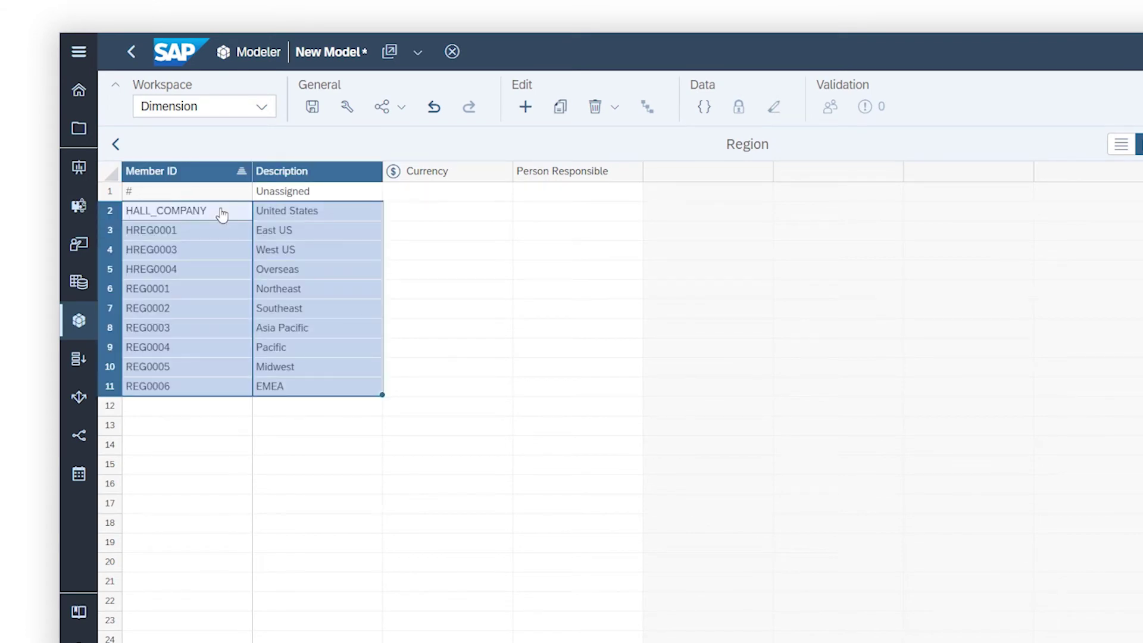
Create a parent-child hierarchy named Hierarchy for the Region dimension.
{"action": "left_click", "coordinate": [1028, 99]}
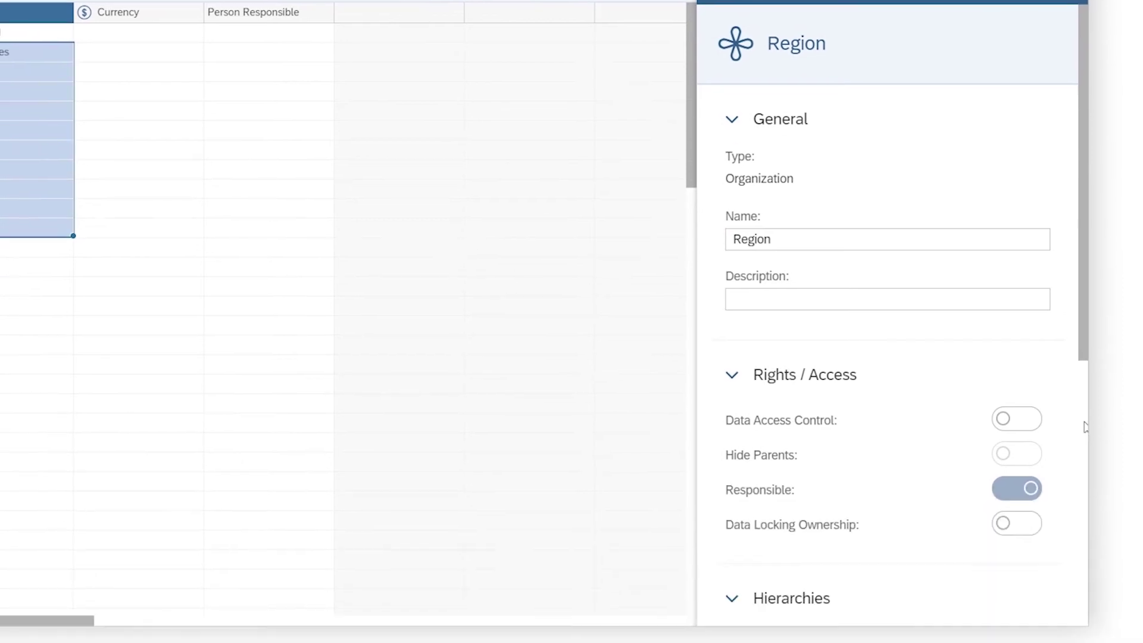
{"action": "scroll", "coordinate": [1084, 426], "scroll_direction": "down", "scroll_amount": 5}
{"action": "left_click", "coordinate": [827, 277]}
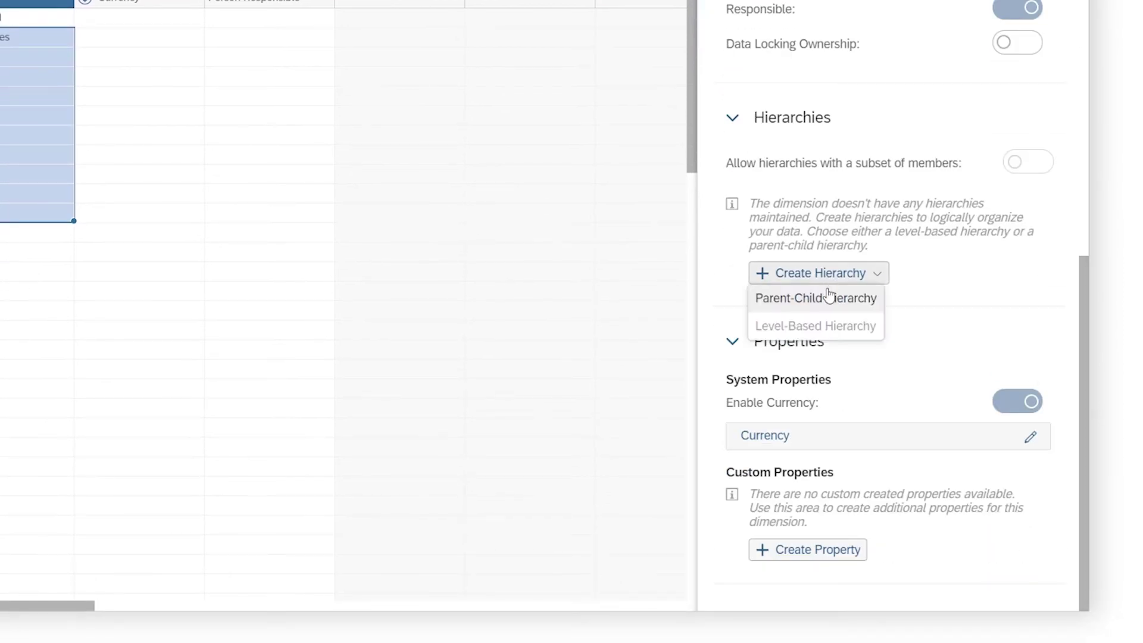
{"action": "left_click", "coordinate": [825, 297]}
{"action": "type", "text": "Hierarchy"}
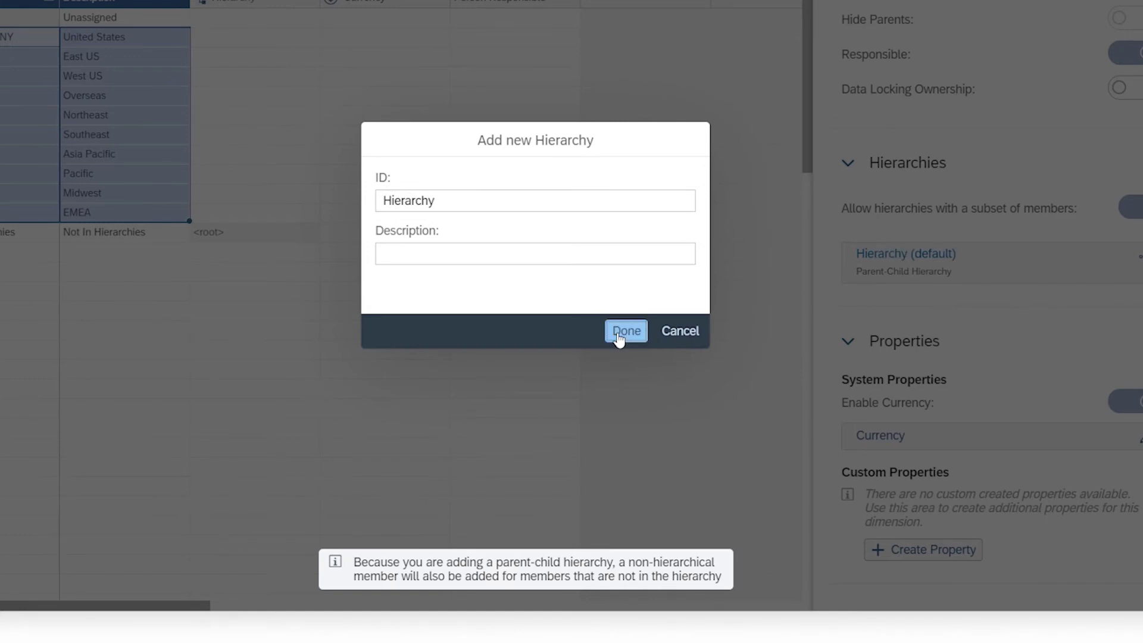
{"action": "left_click", "coordinate": [619, 331]}
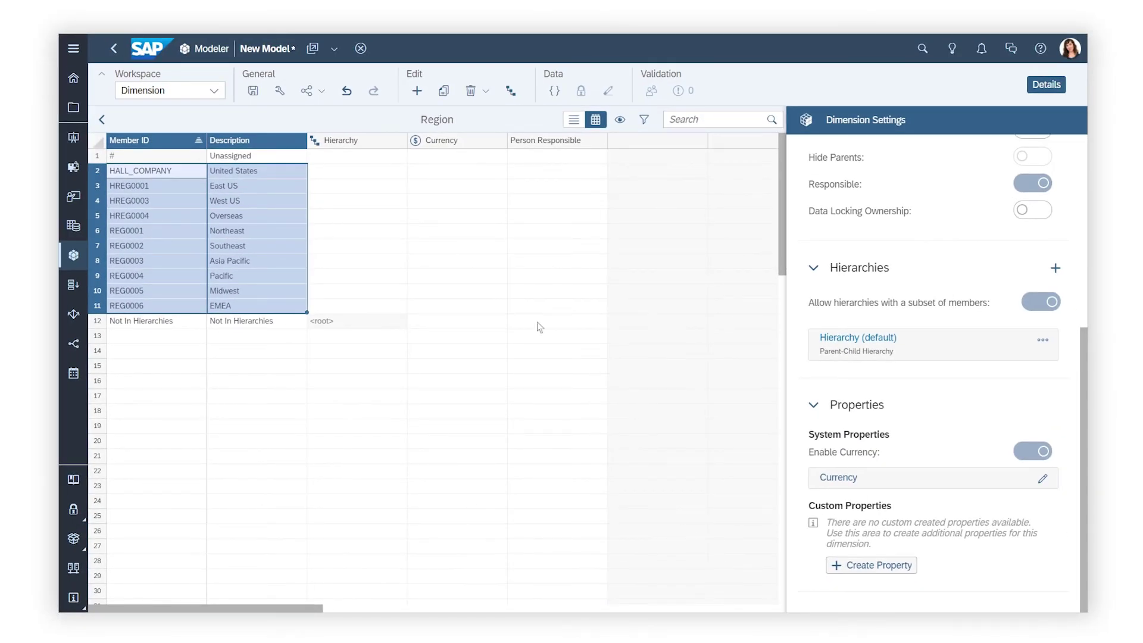
Paste parent members and USD, EUR or CNY currencies; leave East US unassigned.
{"action": "left_click", "coordinate": [335, 159]}
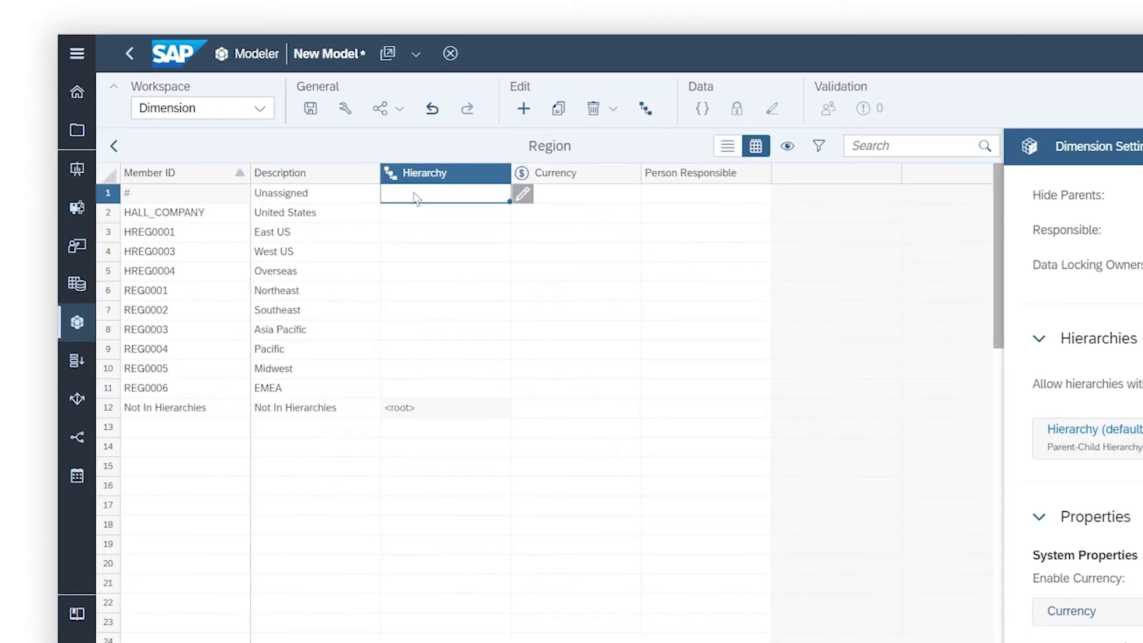
{"action": "key", "text": "ctrl+v"}
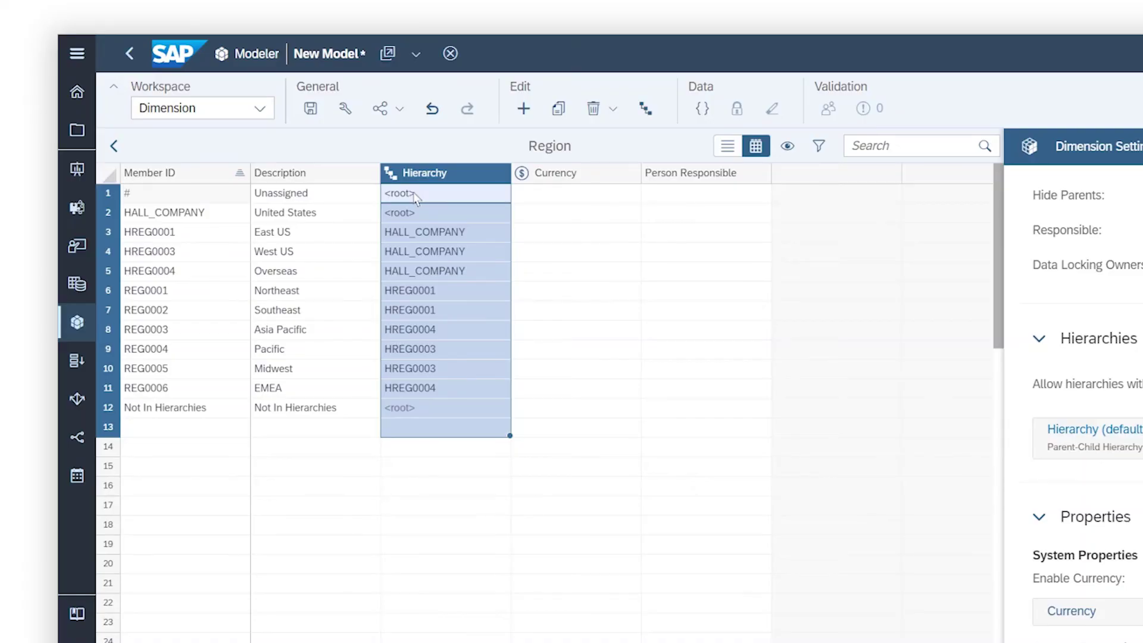
{"action": "left_click", "coordinate": [544, 197]}
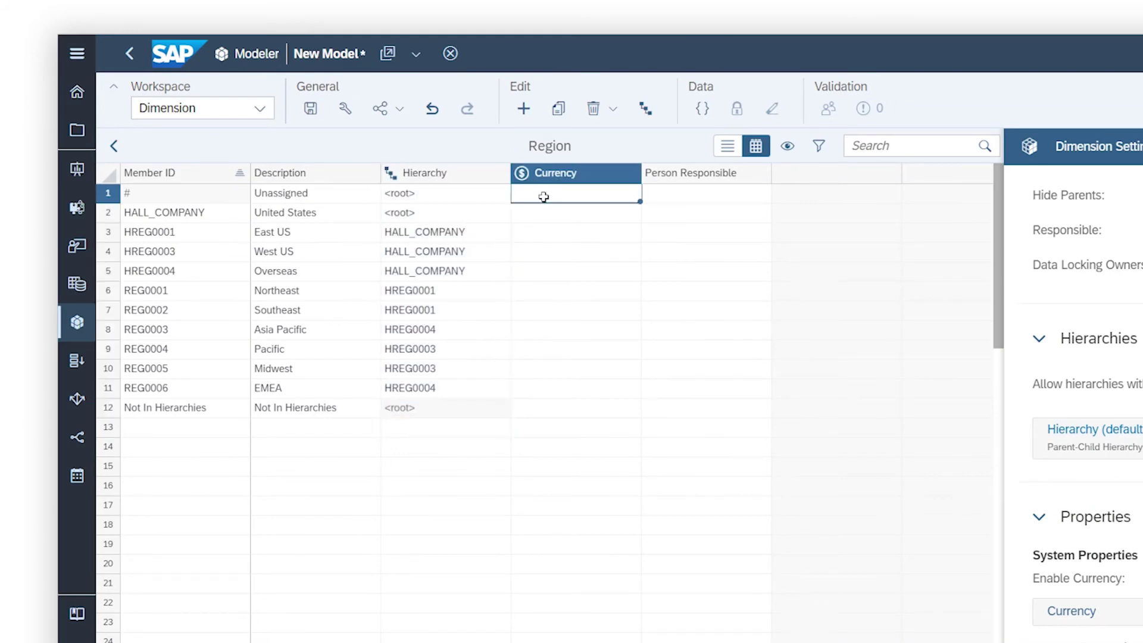
{"action": "type", "text": "USD USD USD USD EUR USD USD CNY USD USD EUR USD"}
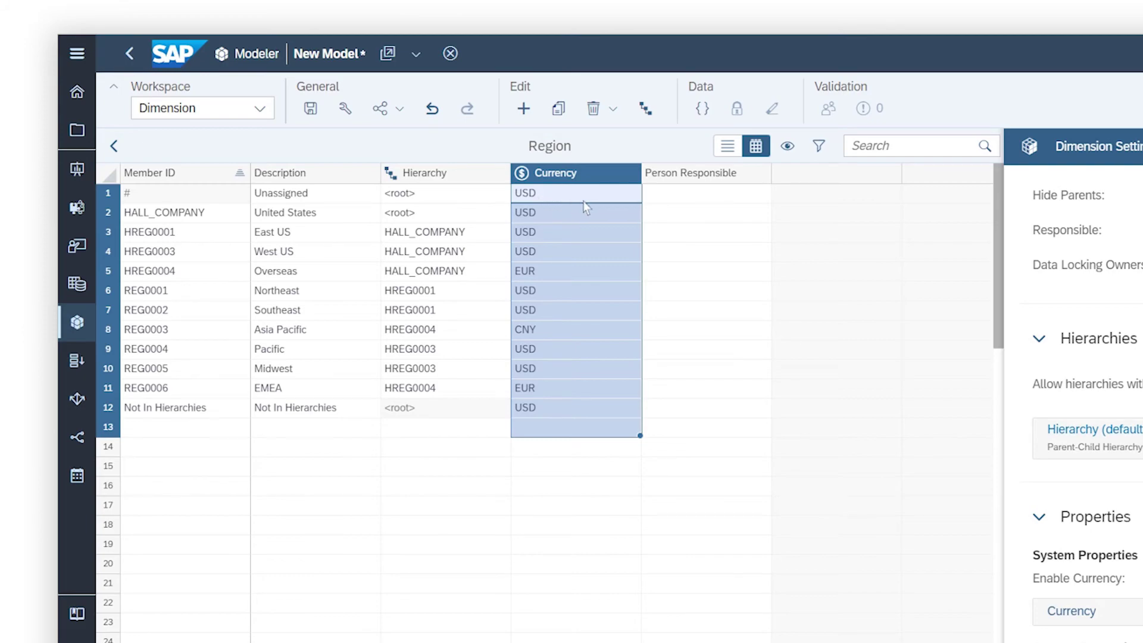
{"action": "left_click", "coordinate": [715, 231]}
{"action": "left_click", "coordinate": [783, 232]}
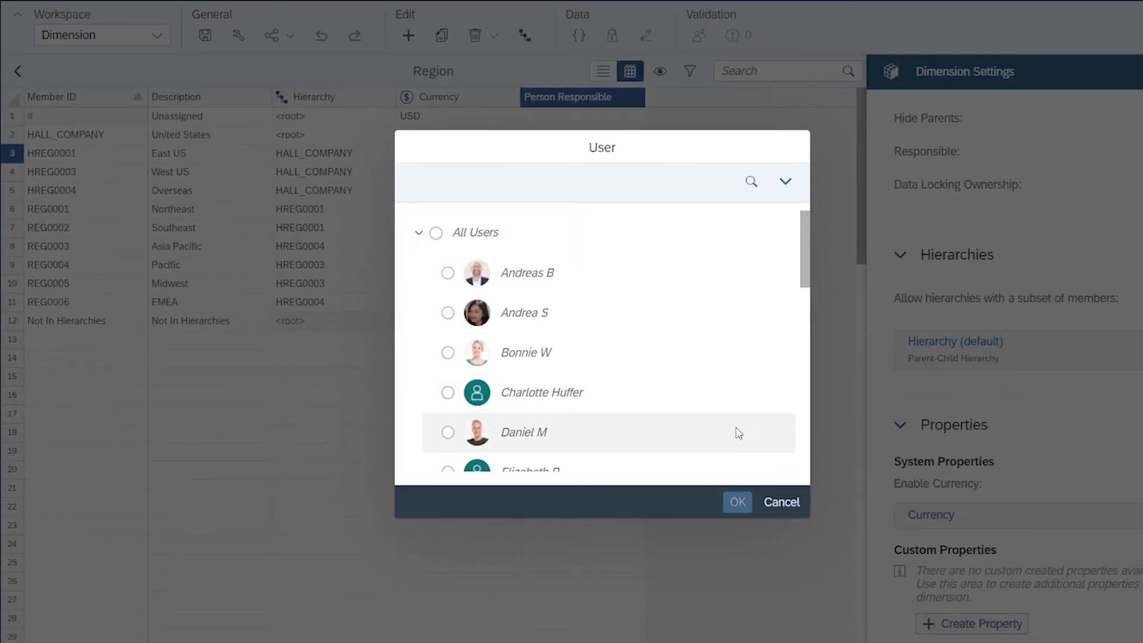
{"action": "left_click", "coordinate": [782, 502]}
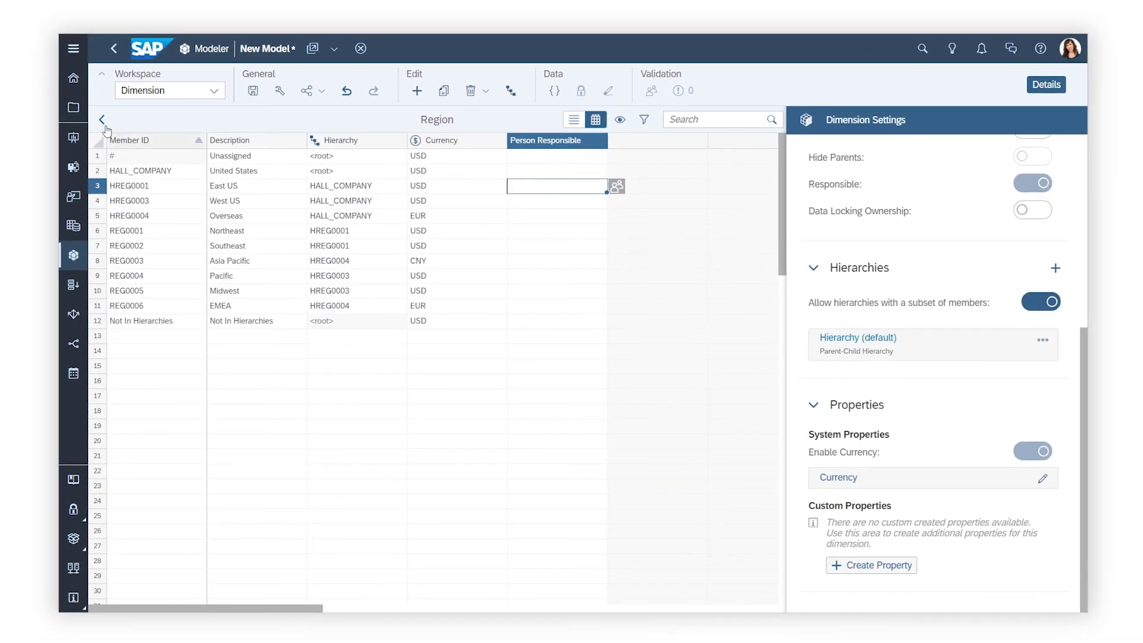
Add a new generic dimension named Product_Group to the model.
{"action": "left_click", "coordinate": [100, 120]}
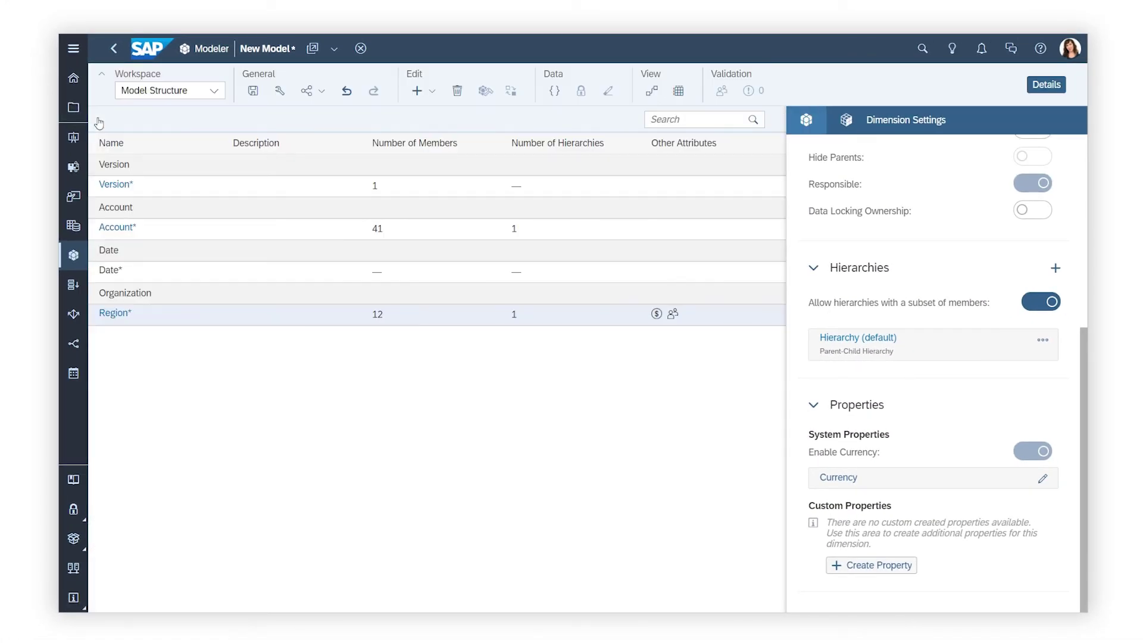
{"action": "left_click", "coordinate": [423, 91]}
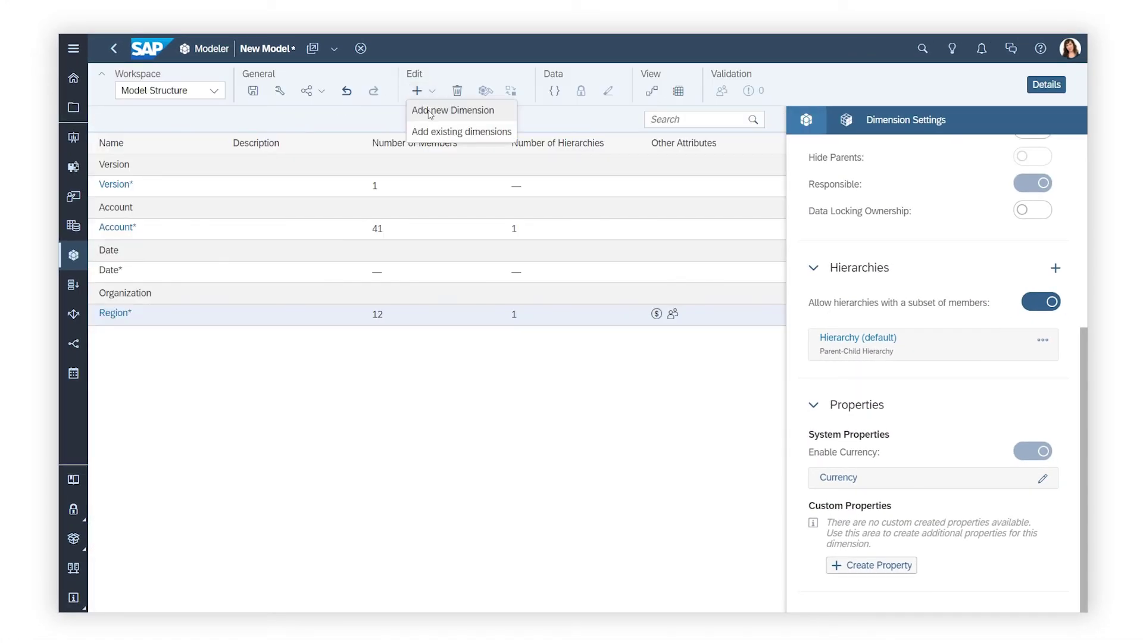
{"action": "left_click", "coordinate": [430, 111]}
{"action": "type", "text": "P"}
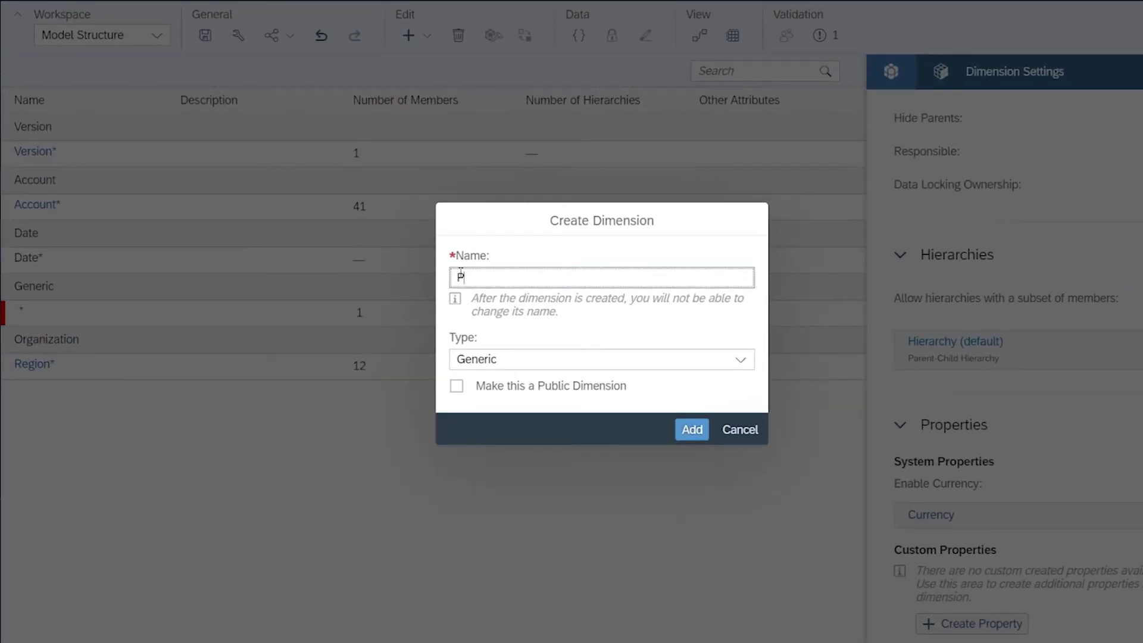
{"action": "type", "text": "roduct_Group"}
{"action": "left_click", "coordinate": [690, 429]}
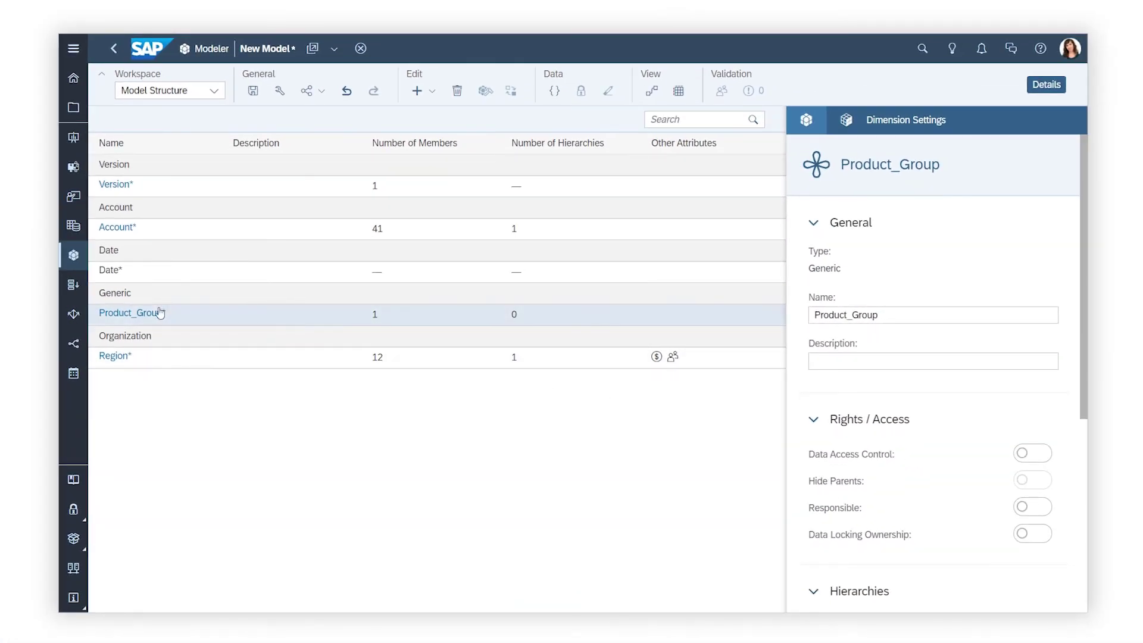
Paste the product group members into the Product_Group member grid.
{"action": "left_click", "coordinate": [155, 313]}
{"action": "left_click", "coordinate": [169, 215]}
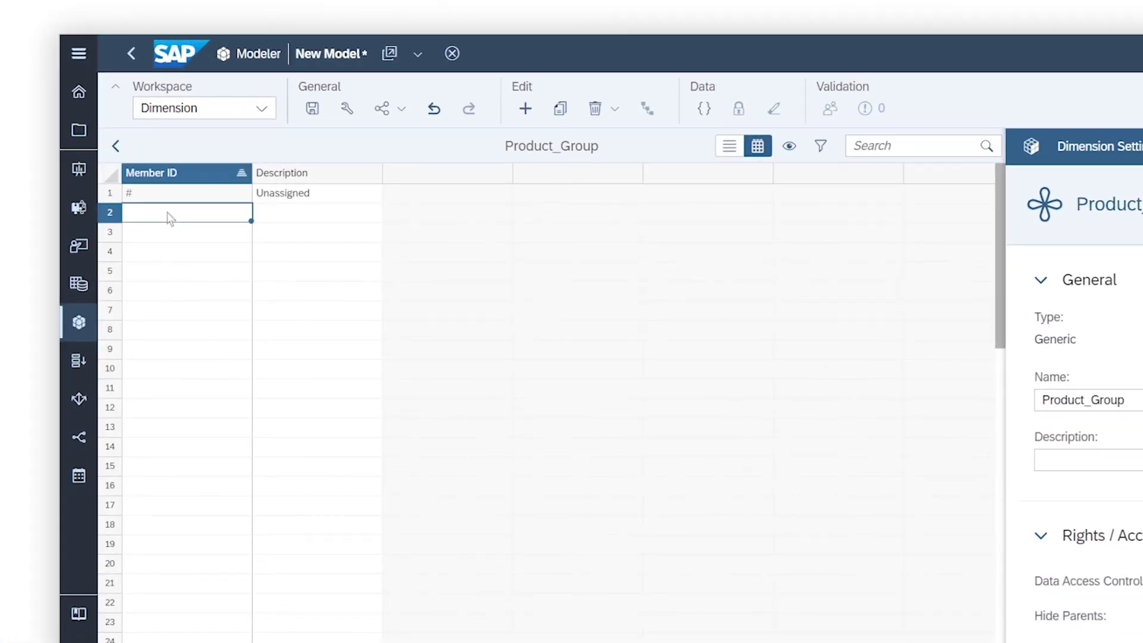
{"action": "type", "text": "ALL_PRODGROUP\tProduct Group ALL_PRODUCTS\tAll Products HPRD0001\tApparel HPRD0002\tFootwear PRD0001\tAthletic Shirts PRD0003\tAthletic Shorts PRD0004\tCaps PRD0005\tTennis Shoes PRD0006\tRunning Shoes PRD0007\tSocks"}
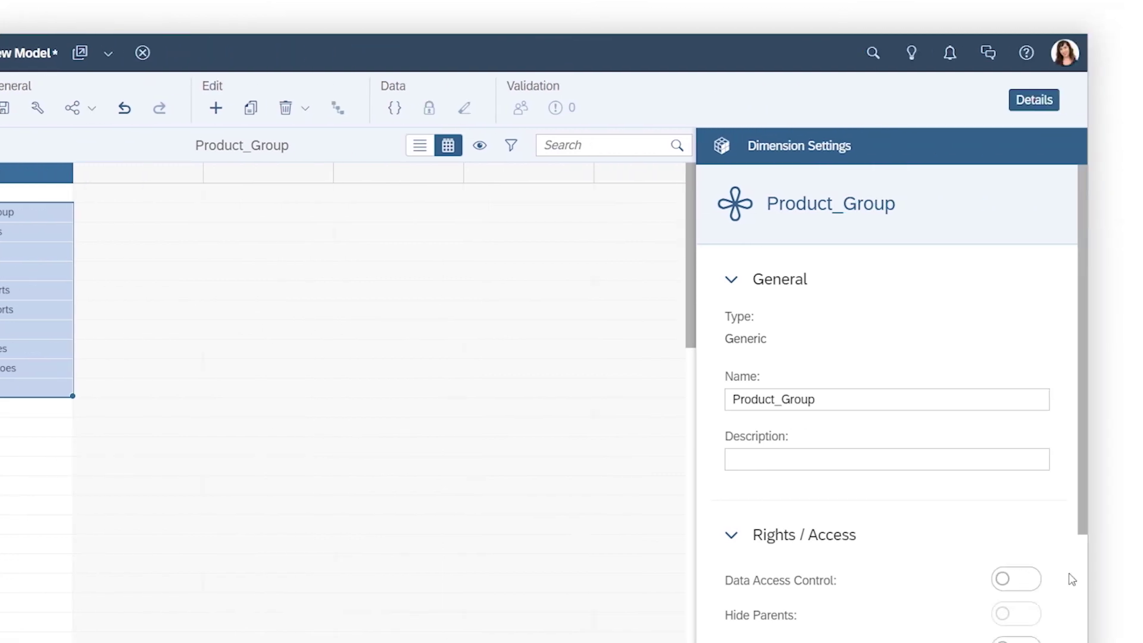
Create a parent-child hierarchy named Hierarchy and paste the parent IDs into its column.
{"action": "scroll", "coordinate": [1081, 582], "scroll_direction": "down", "scroll_amount": 7}
{"action": "left_click", "coordinate": [845, 490]}
{"action": "left_click", "coordinate": [845, 513]}
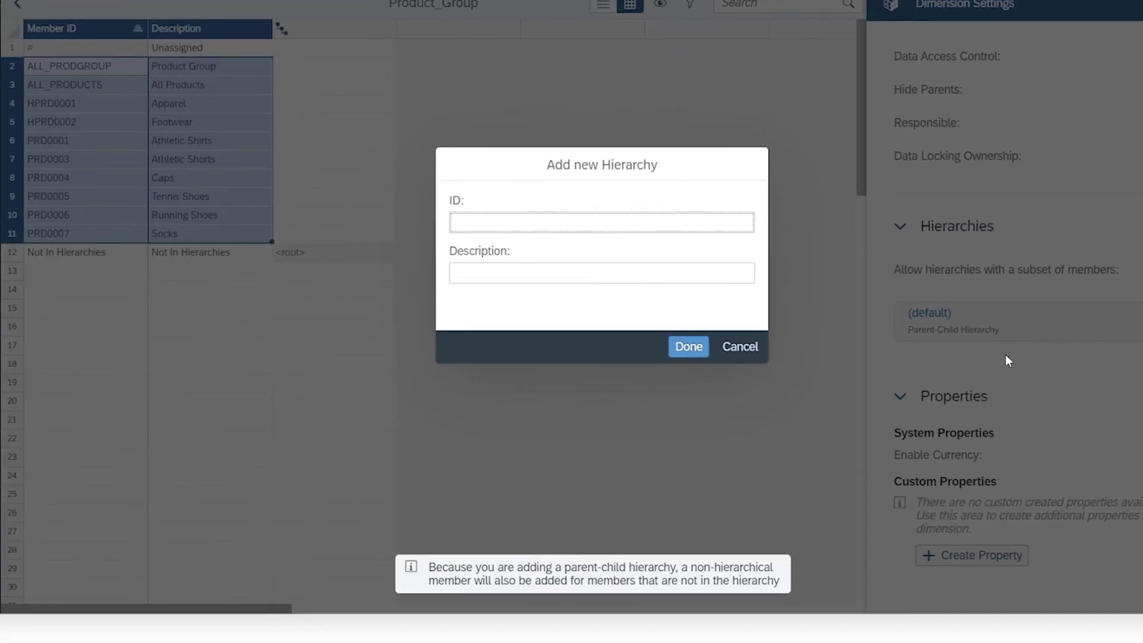
{"action": "type", "text": "Hierarchy"}
{"action": "key", "text": "Return"}
{"action": "left_click", "coordinate": [417, 192]}
{"action": "key", "text": "ctrl+v"}
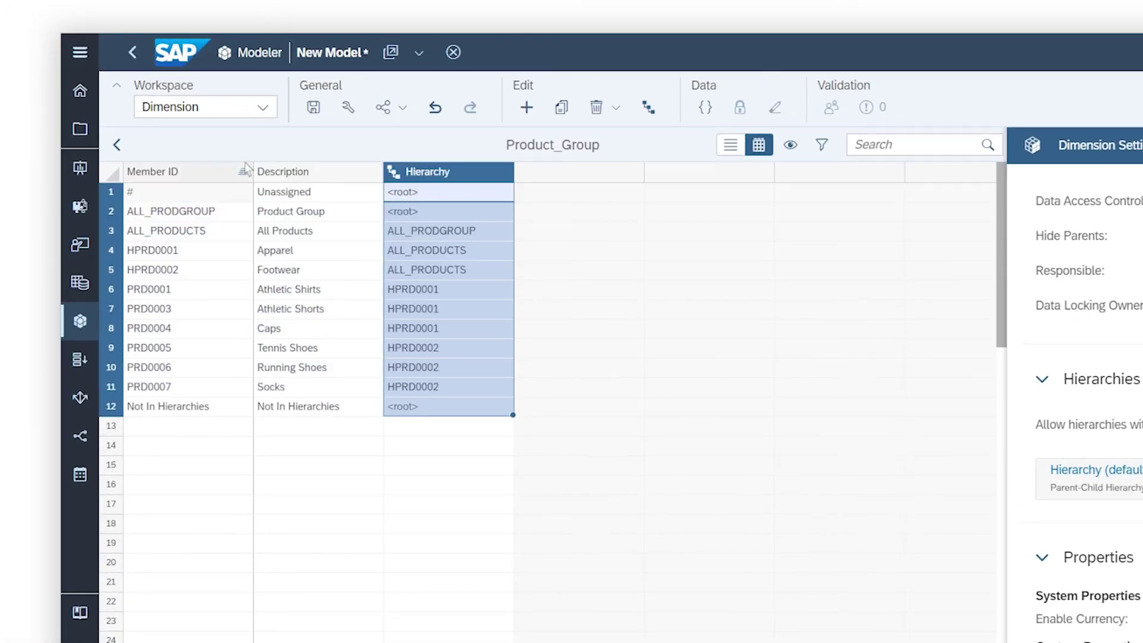
{"action": "left_click", "coordinate": [118, 146]}
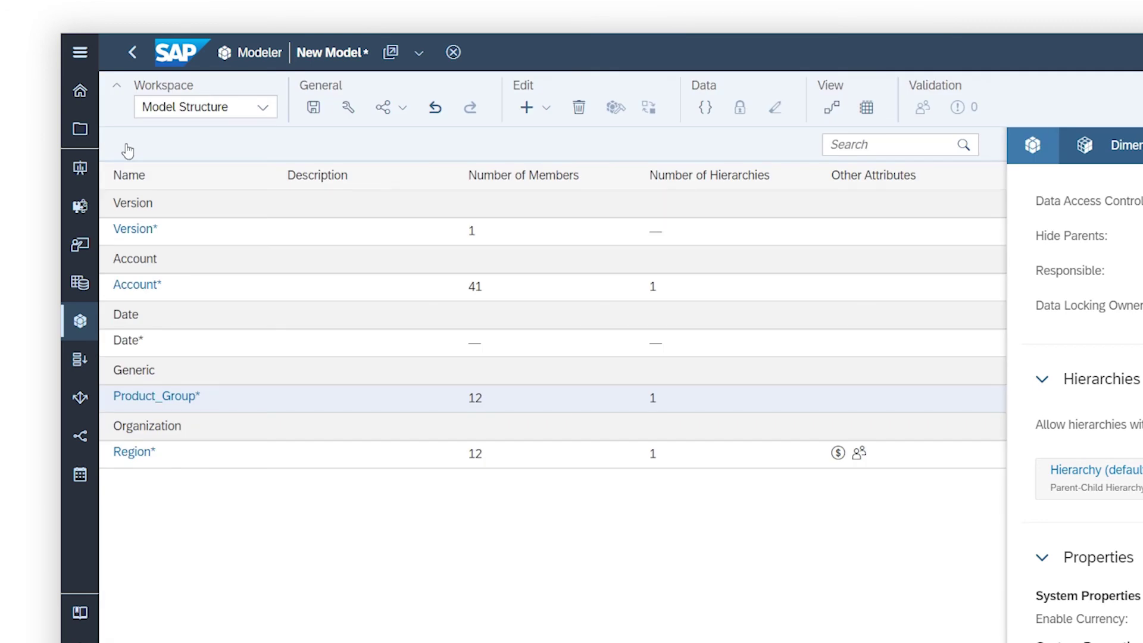
Save the model as AmericanAthleticsPlanning_2021.
{"action": "left_click", "coordinate": [314, 107]}
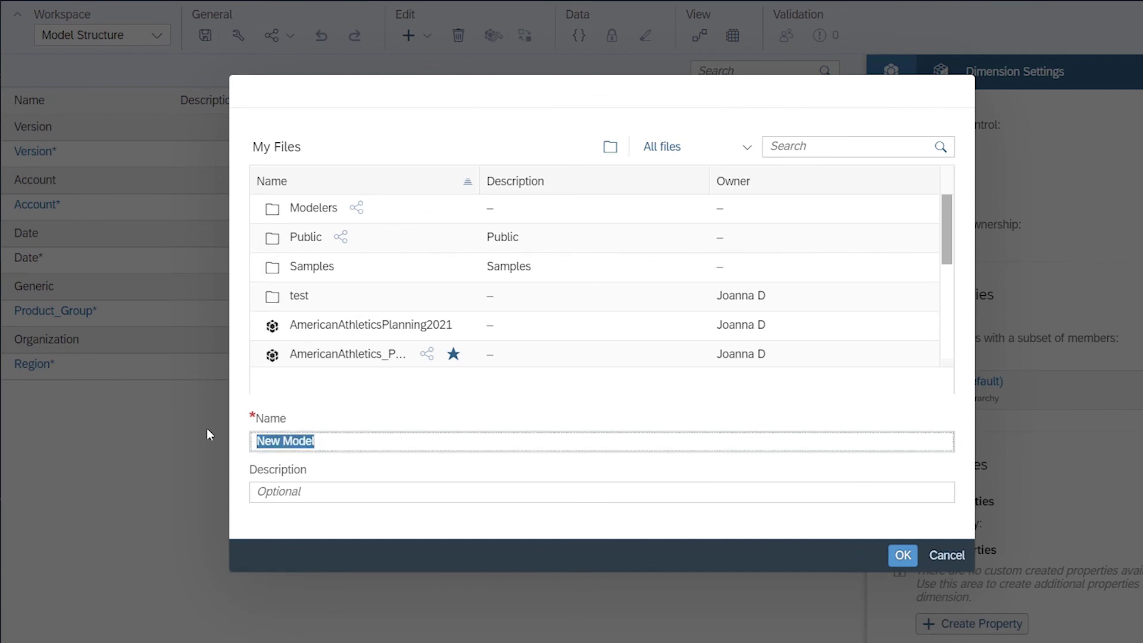
{"action": "type", "text": "AmericanAthleticsPlanning_2021"}
{"action": "left_click", "coordinate": [893, 555]}
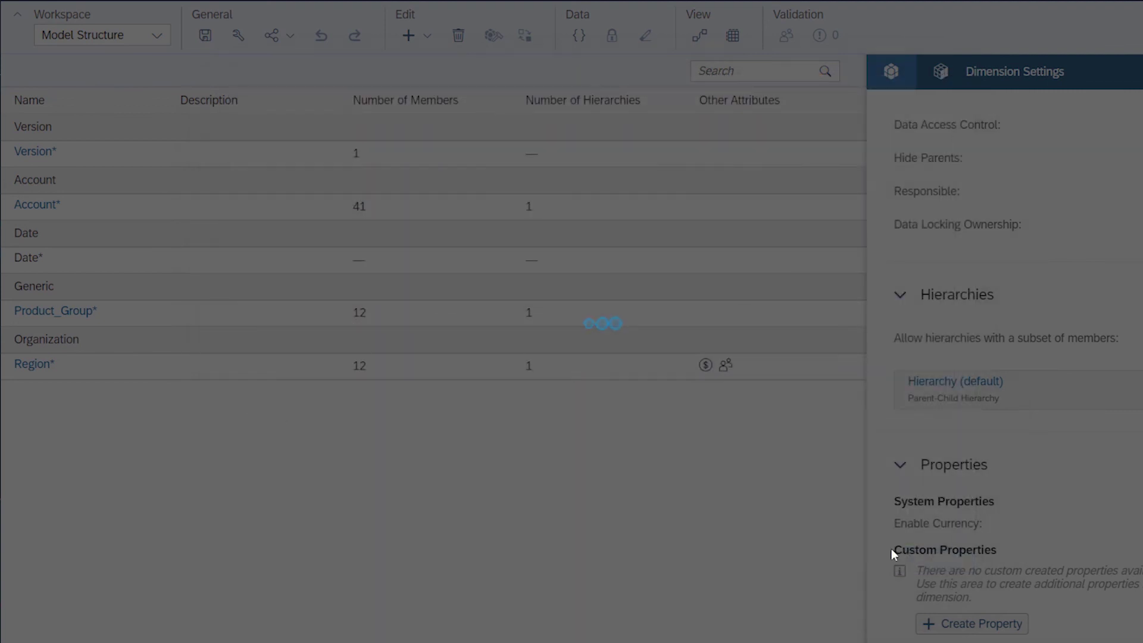